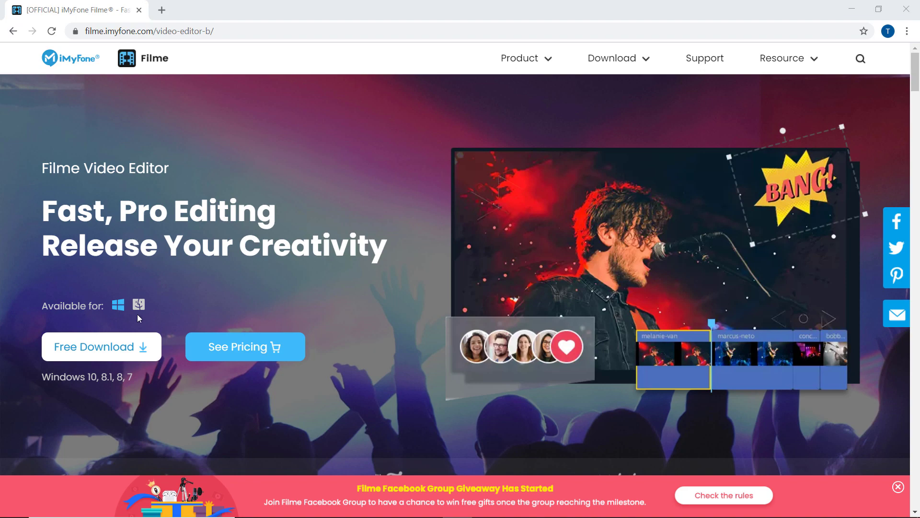
Browse the Filme Video Editor product page and open the Filme 3.0 giveaway video from its giveaway link
scroll(151, 311, down, 7)
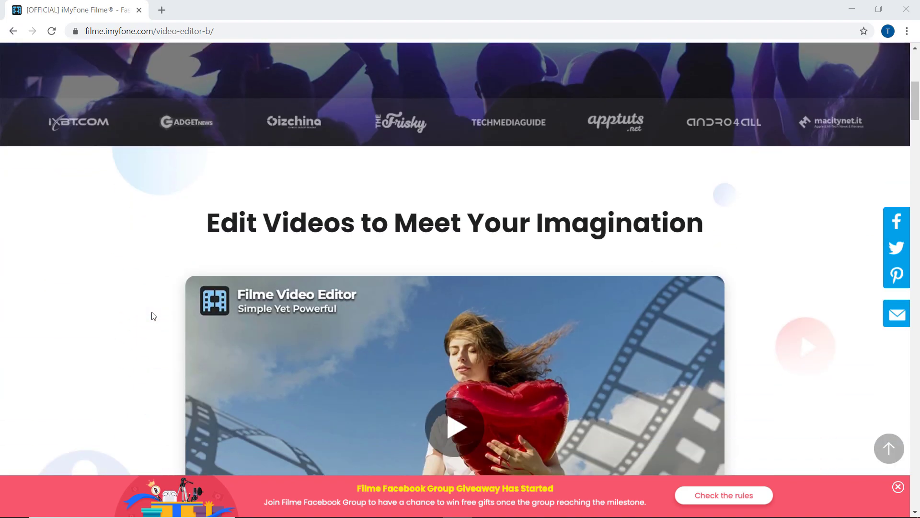
scroll(152, 315, down, 3)
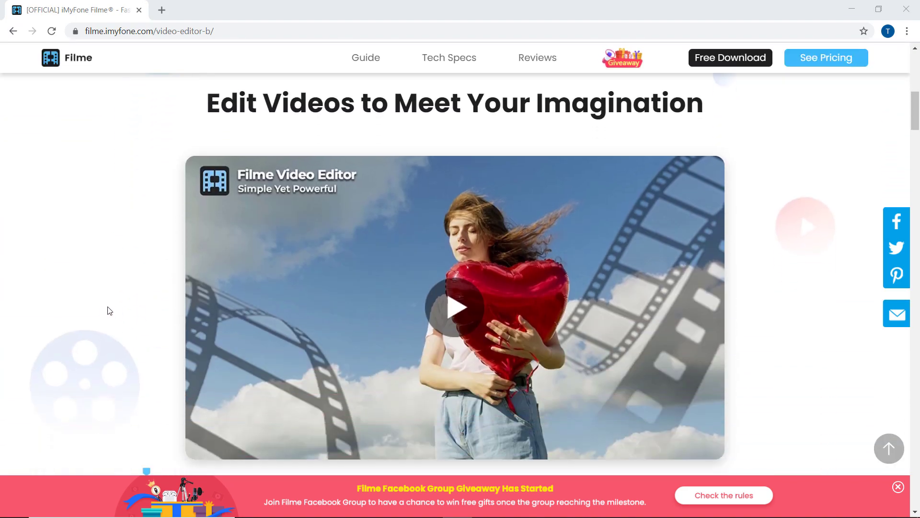
scroll(110, 310, down, 10)
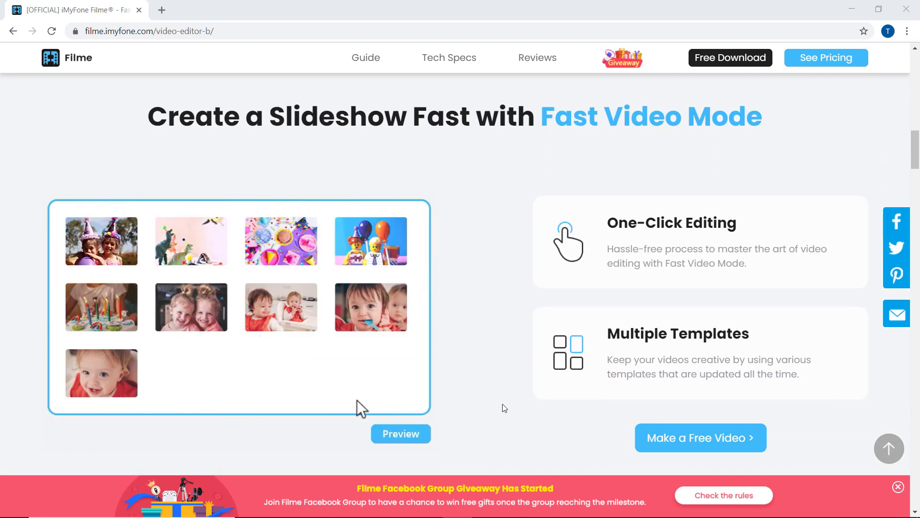
click(617, 61)
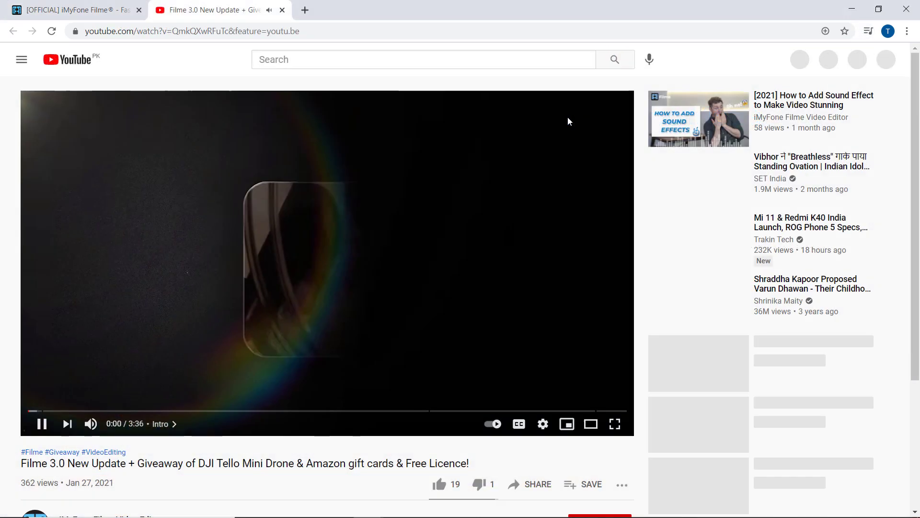
Subscribe to the iMyFone Filme Video Editor channel and turn on all notifications for it
scroll(568, 123, down, 1)
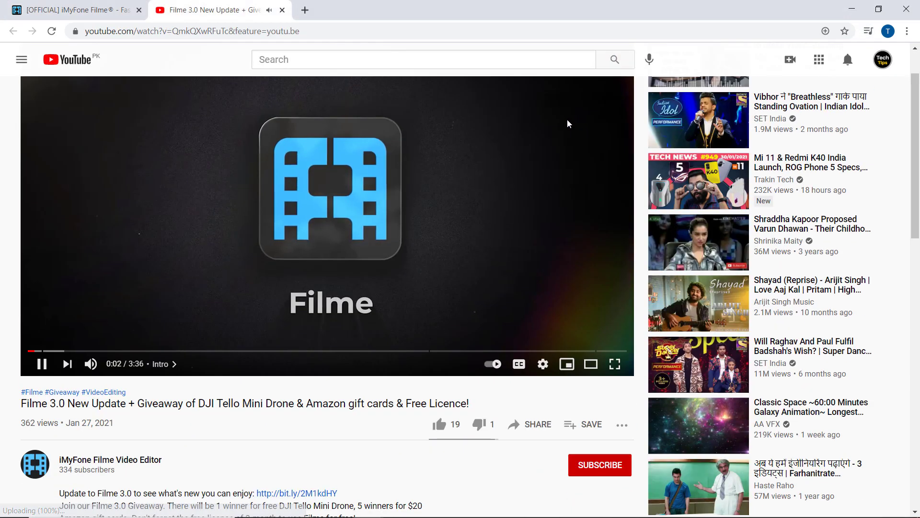
scroll(565, 124, down, 3)
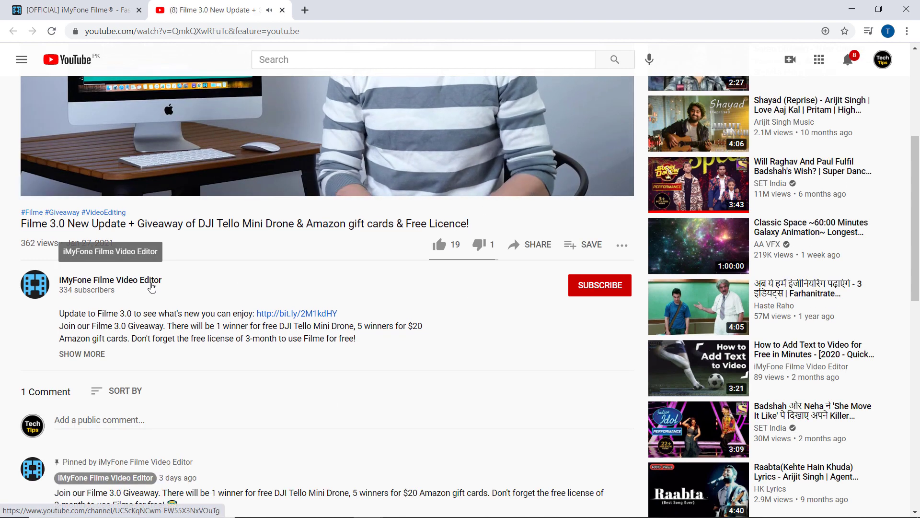
scroll(152, 286, up, 1)
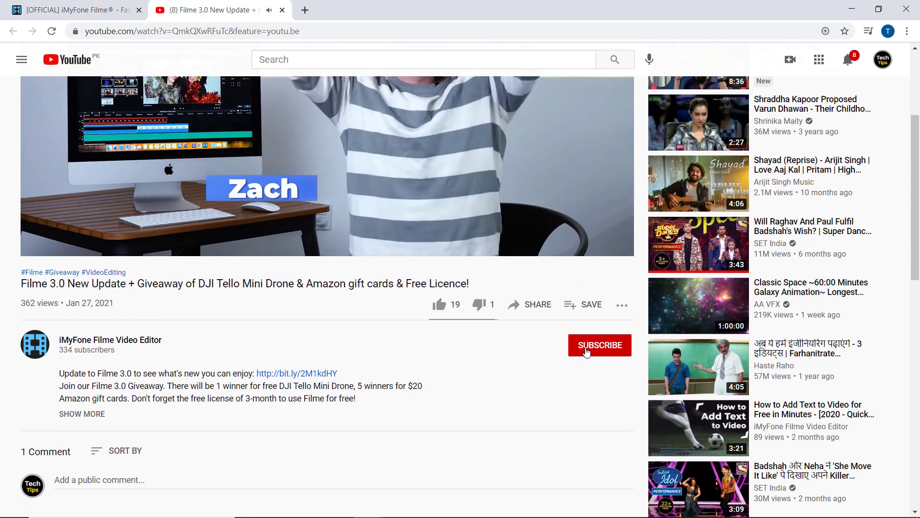
click(585, 351)
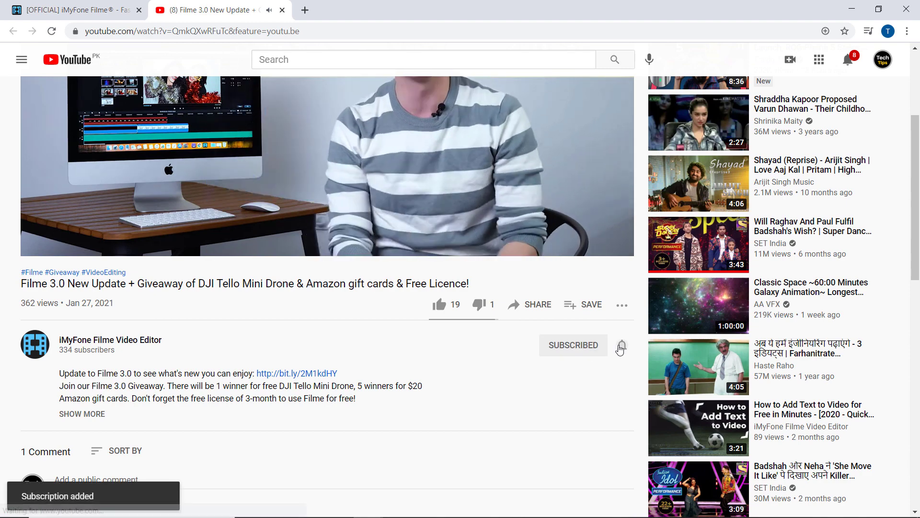
click(622, 346)
click(631, 370)
Start a public comment below the Filme 3.0 giveaway video
scroll(594, 478, up, 2)
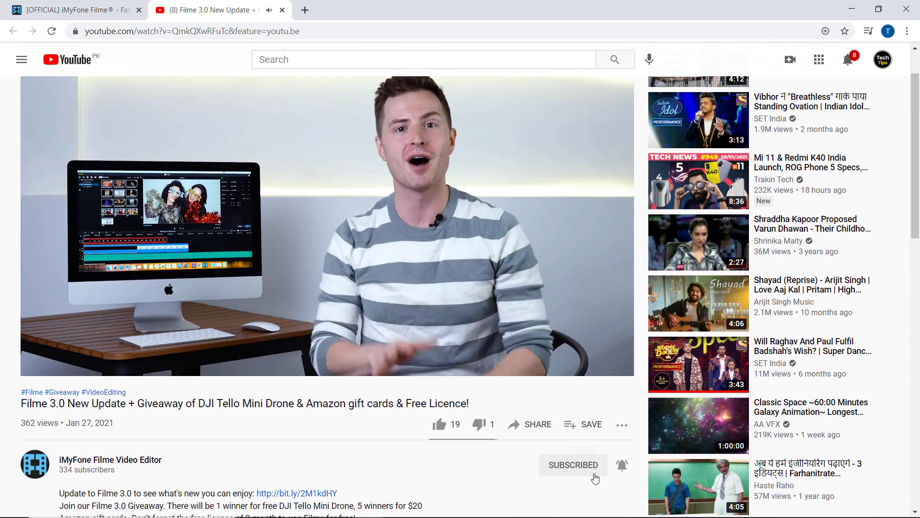
scroll(41, 366, down, 6)
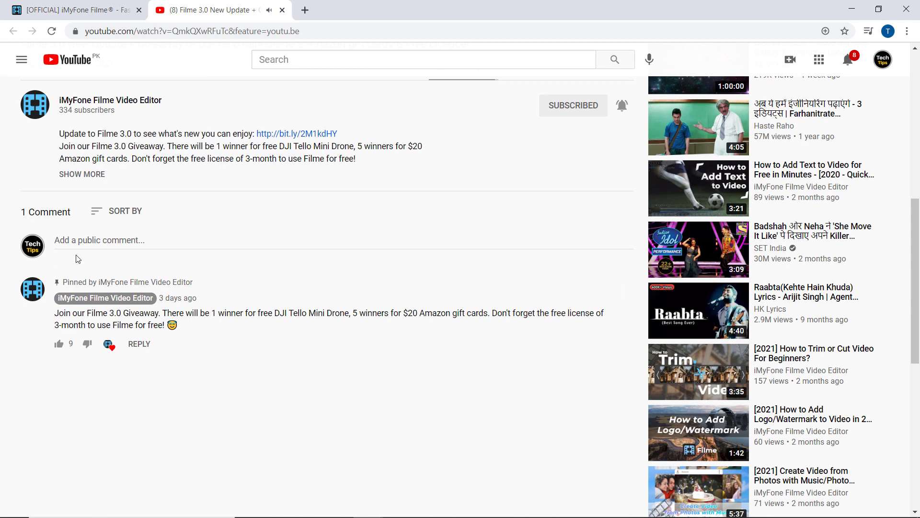
click(91, 241)
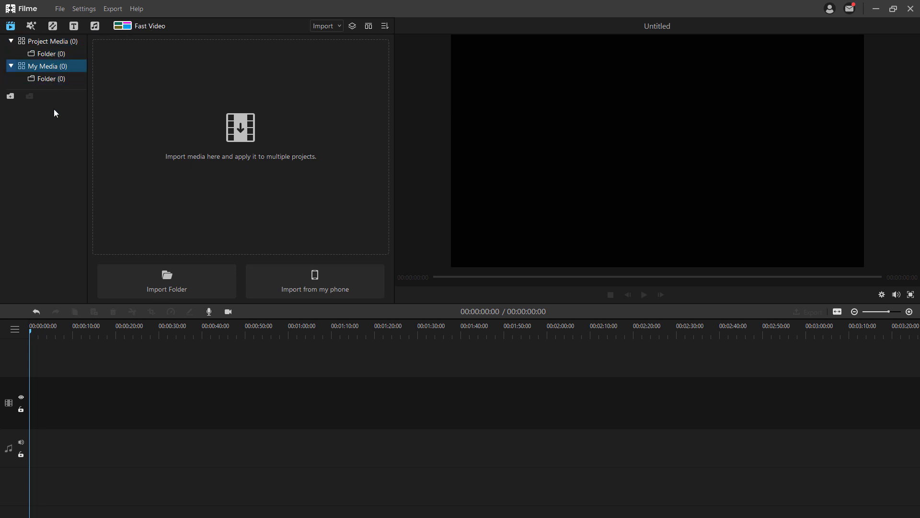
Import the "Amazfit bip urdu" MP4 in Filme and place it at the start of the video track
click(220, 172)
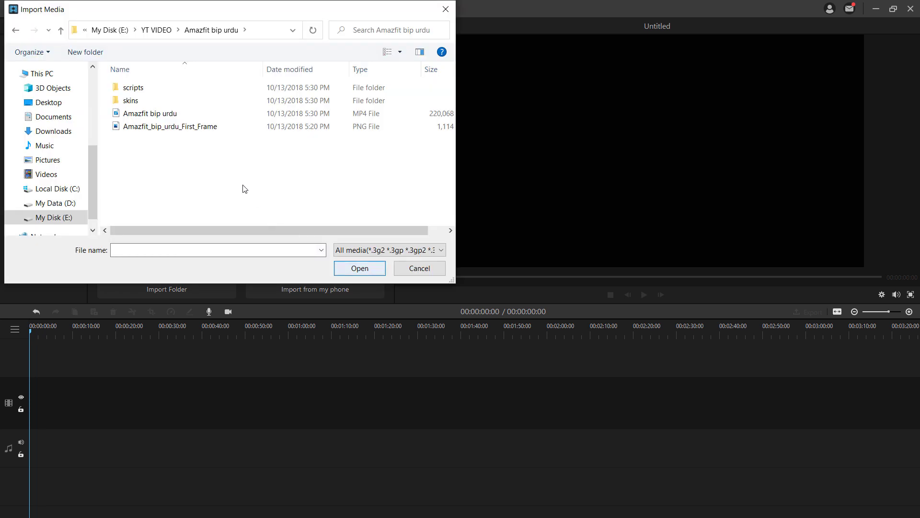
double_click(226, 113)
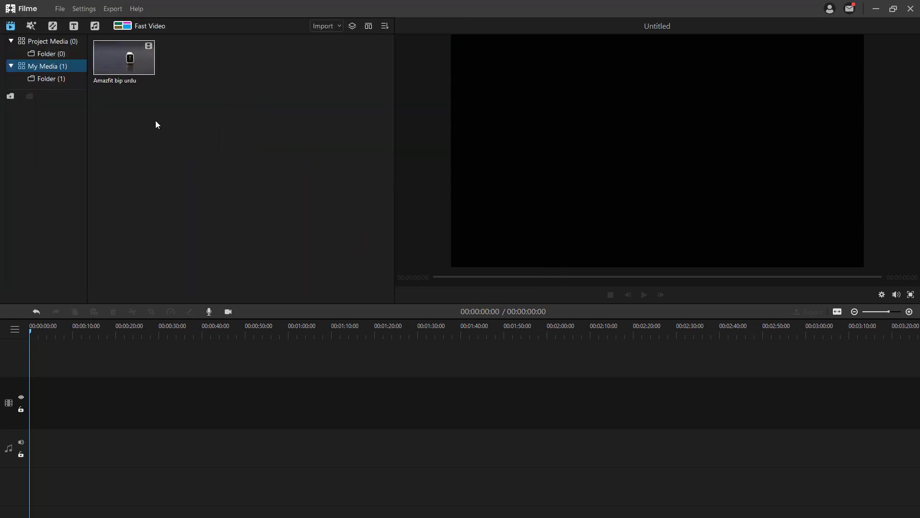
mouse_move(125, 64)
drag(123, 58, 27, 401)
click(134, 64)
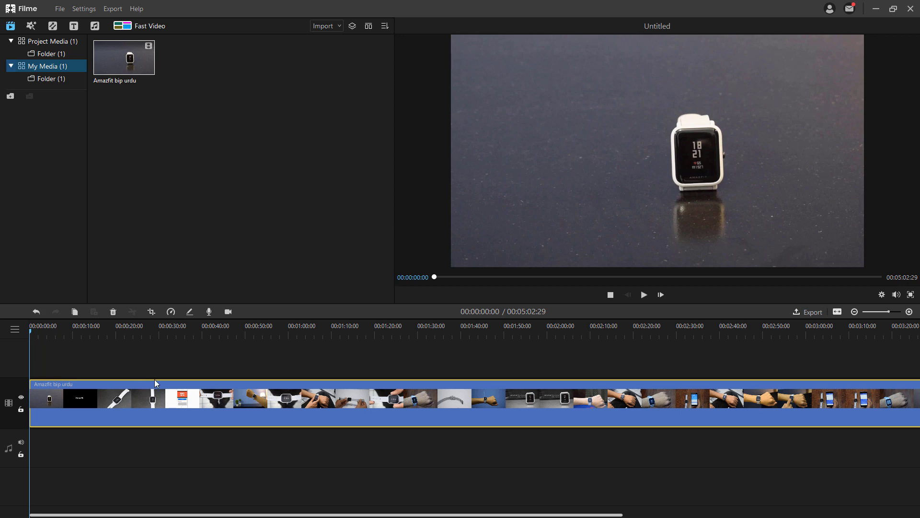
Split the Amazfit clip at 00:00:25:06 and 00:00:53:10 and delete the section between the two cuts
click(138, 335)
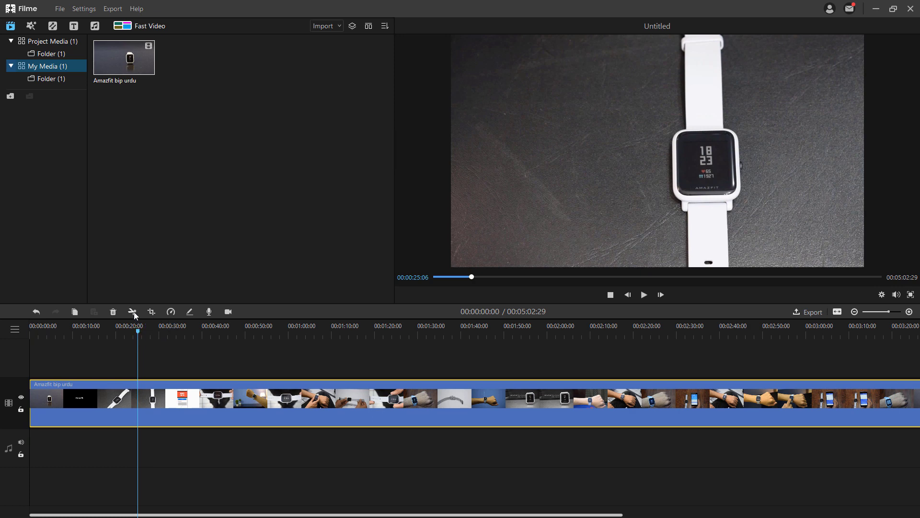
click(134, 312)
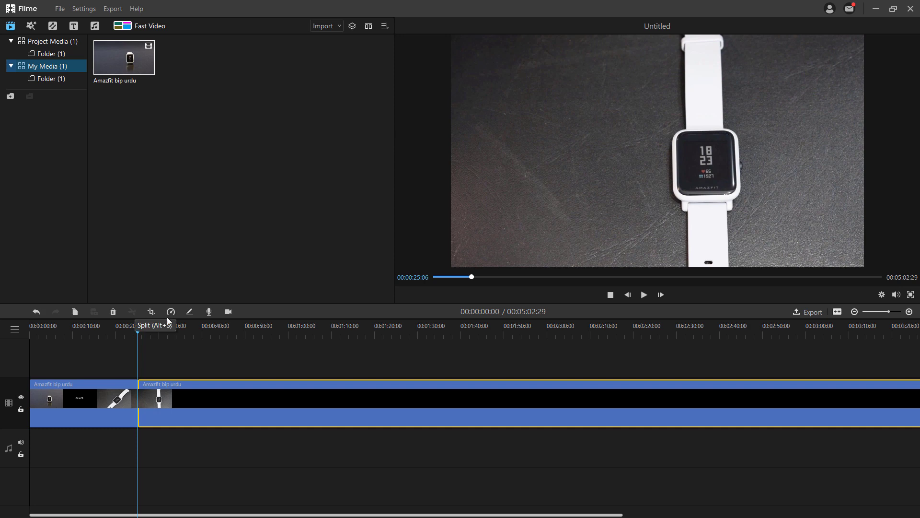
click(260, 332)
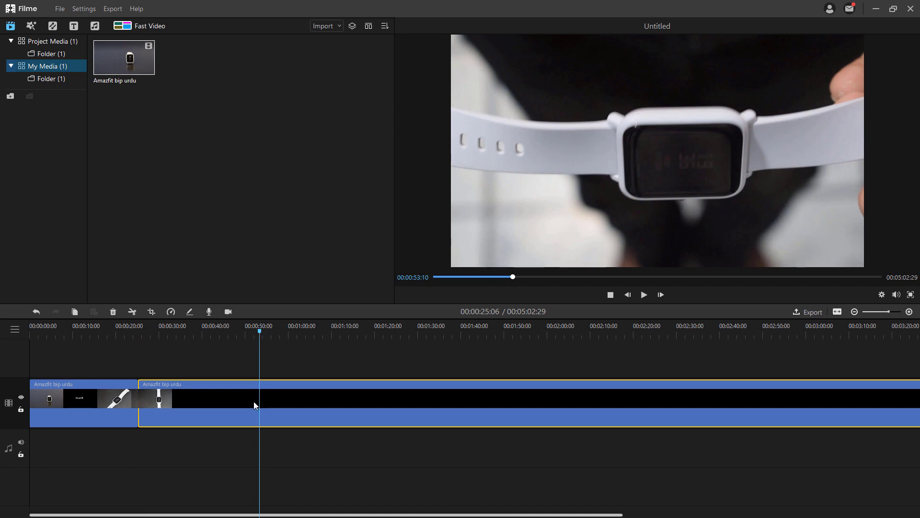
click(133, 312)
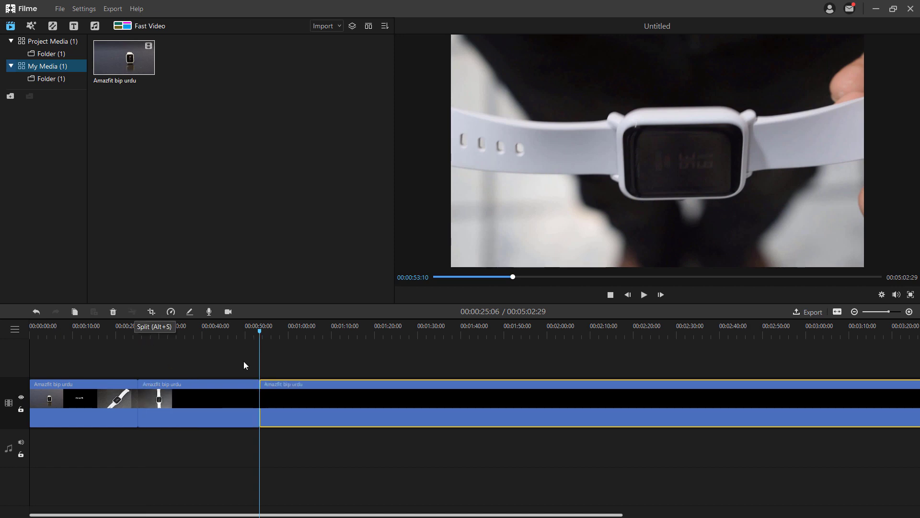
click(253, 397)
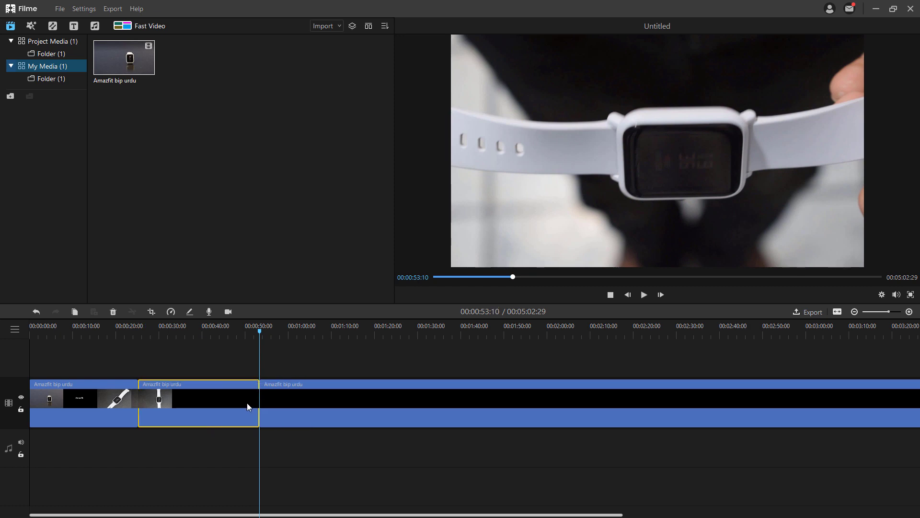
click(114, 312)
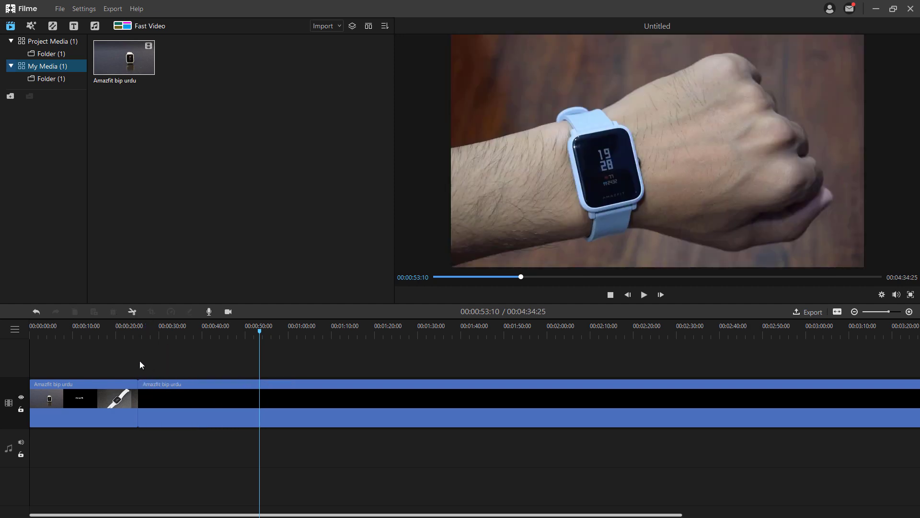
Set the first clip's speed to 4.00x and preview it from the beginning of the timeline
click(109, 333)
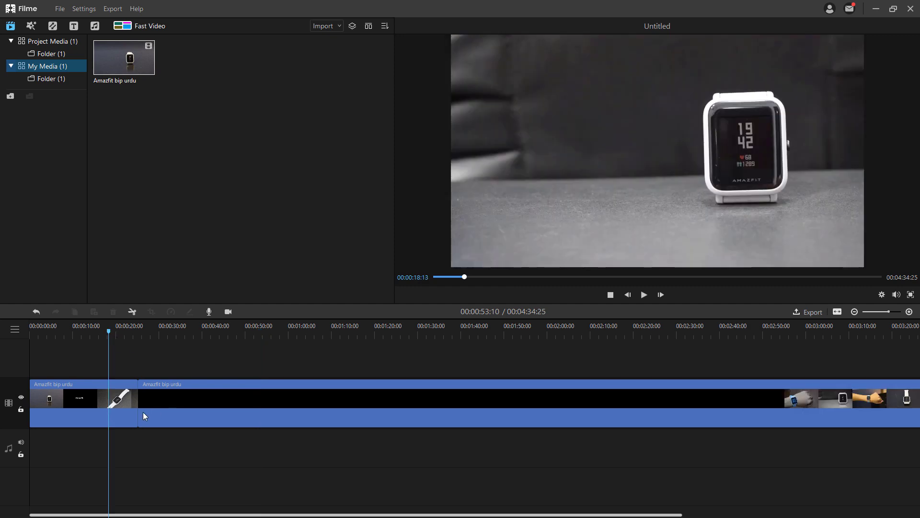
click(117, 404)
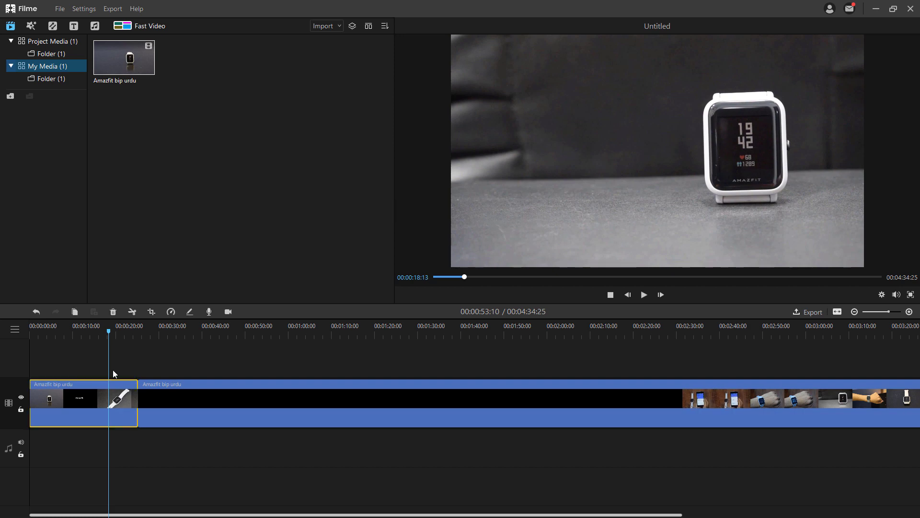
drag(108, 331, 32, 330)
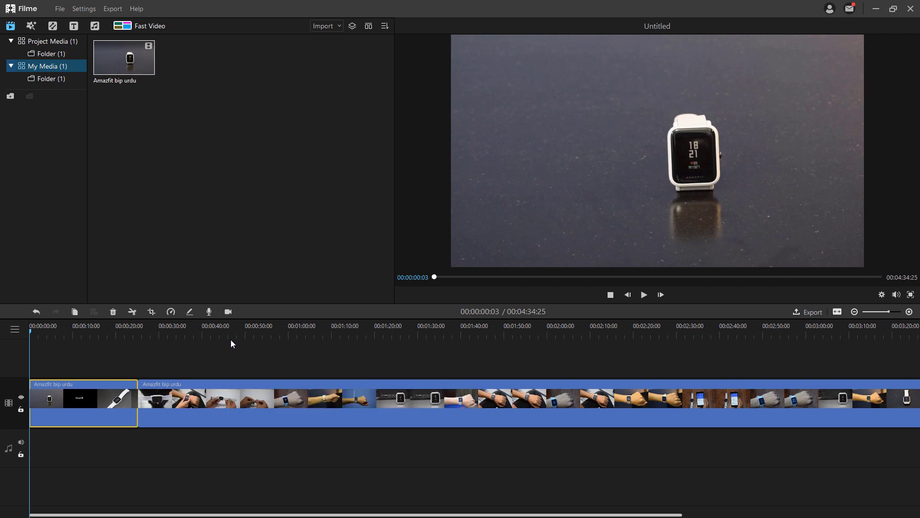
click(170, 313)
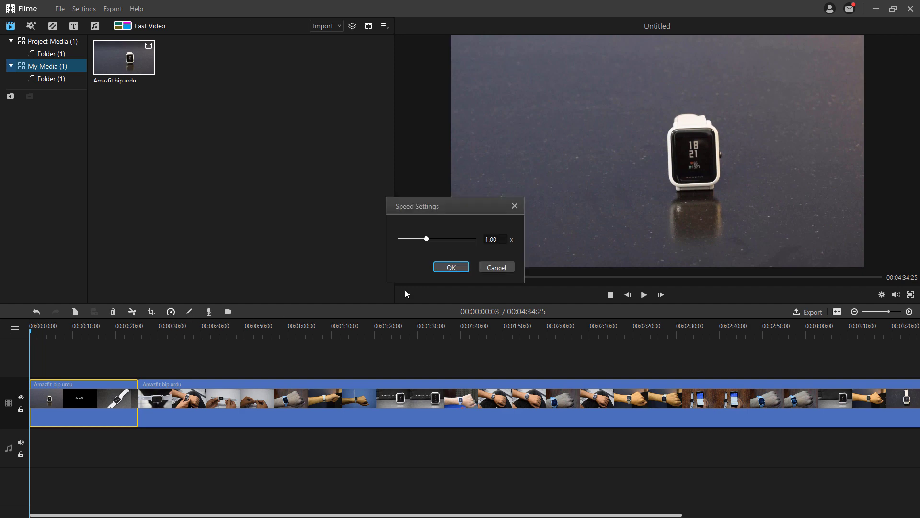
drag(430, 240, 440, 240)
click(451, 267)
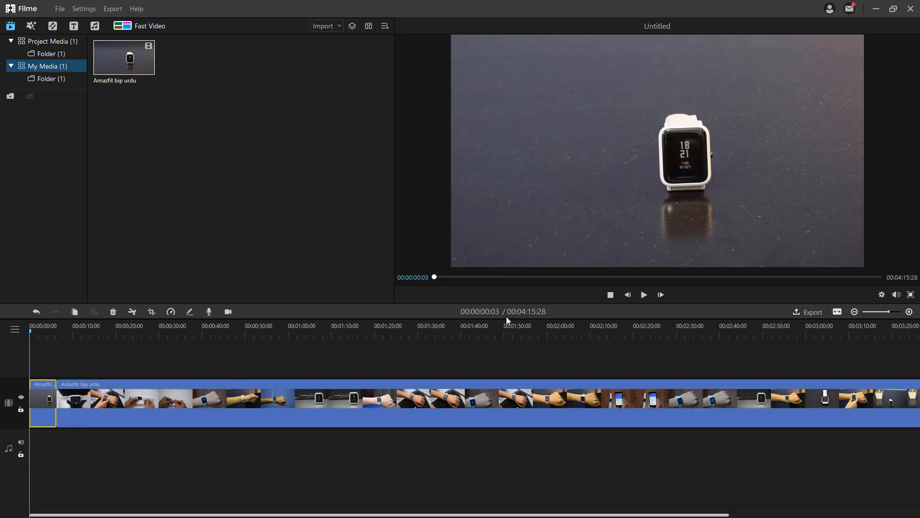
click(644, 296)
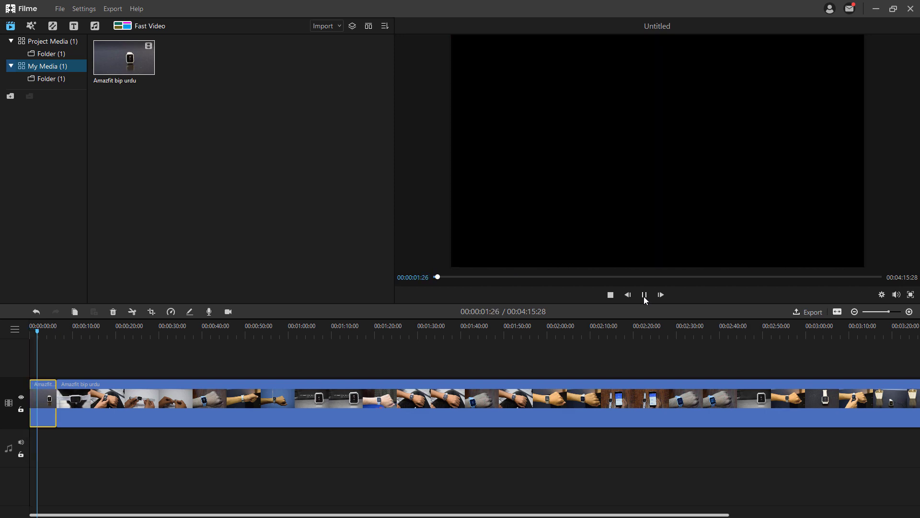
click(645, 296)
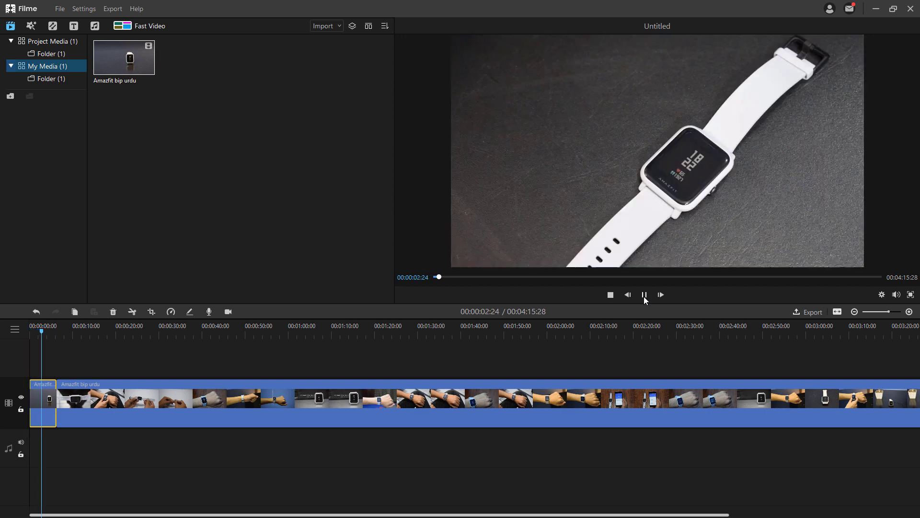
click(644, 296)
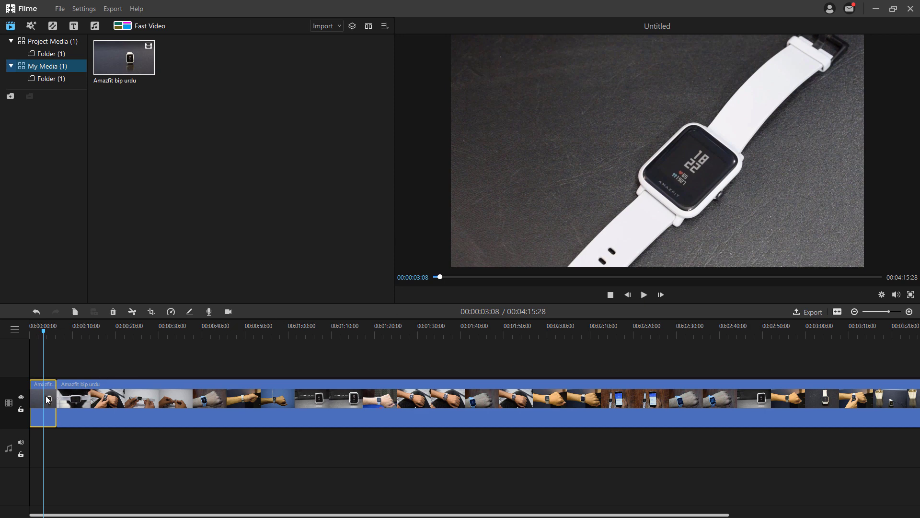
Slow the first clip down to below normal speed and preview its opening seconds
click(171, 312)
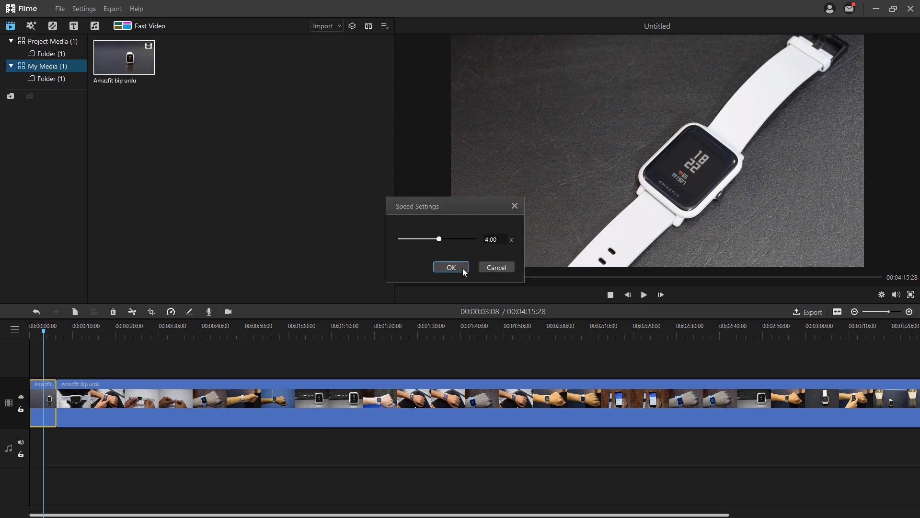
drag(438, 240, 424, 241)
click(452, 265)
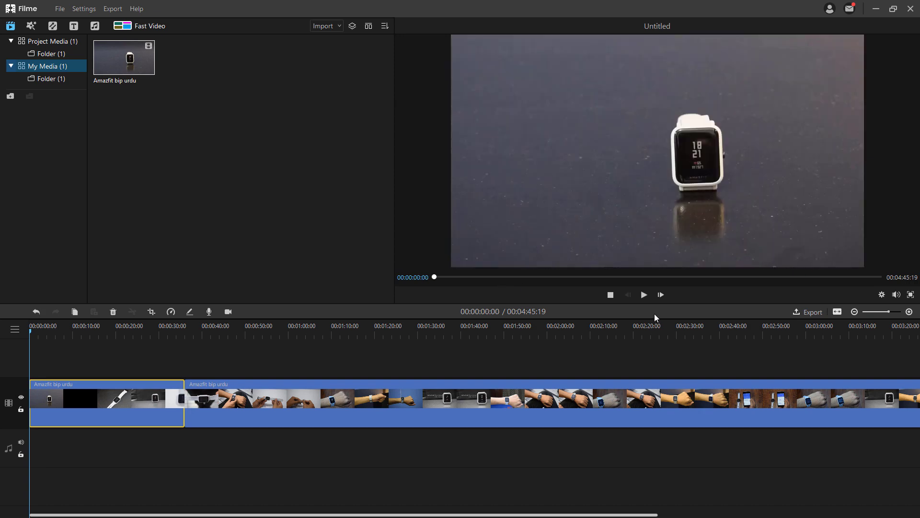
click(644, 294)
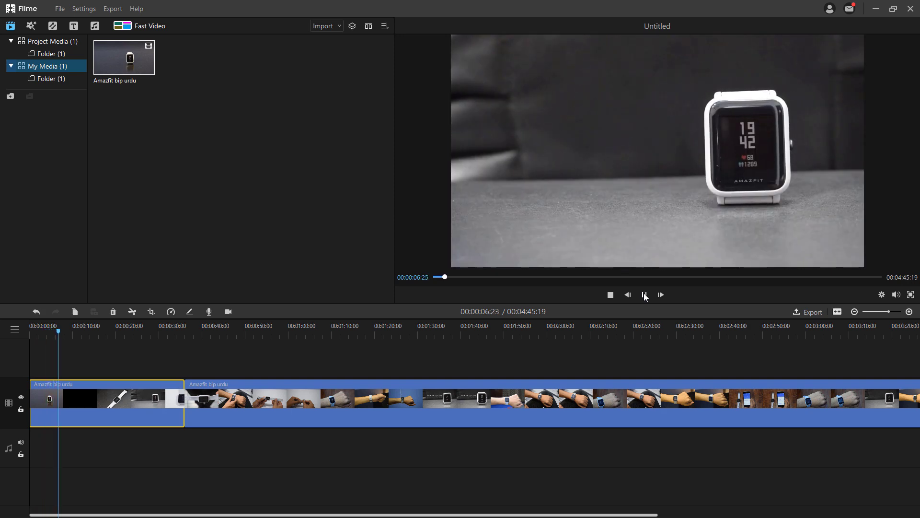
key(space)
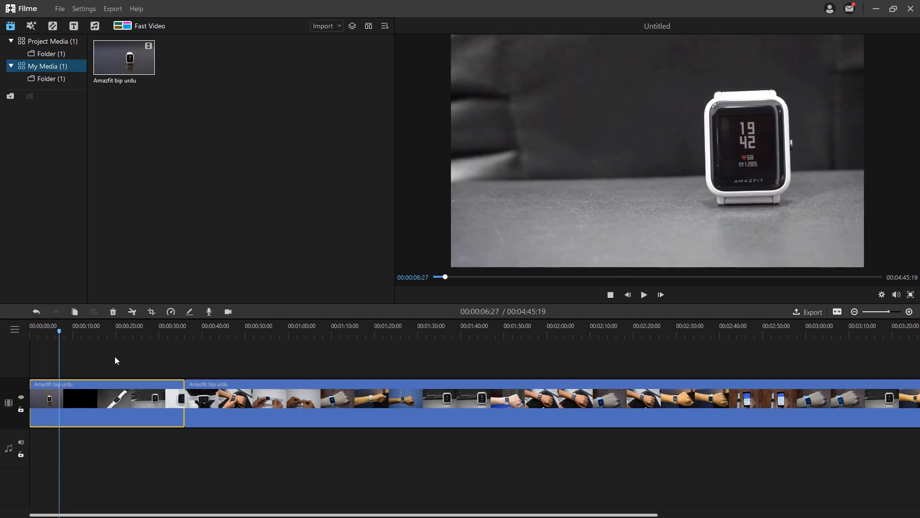
Apply the Glow effect to the first clip and preview it
click(32, 26)
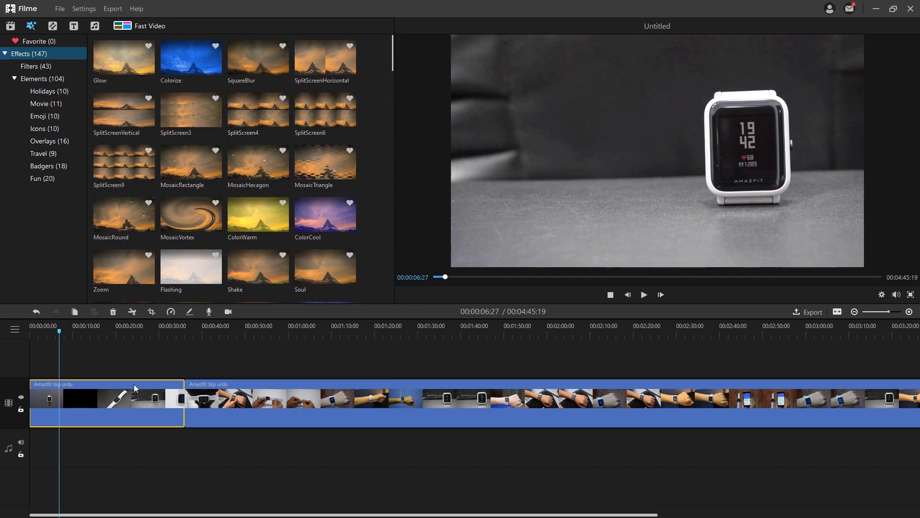
click(123, 57)
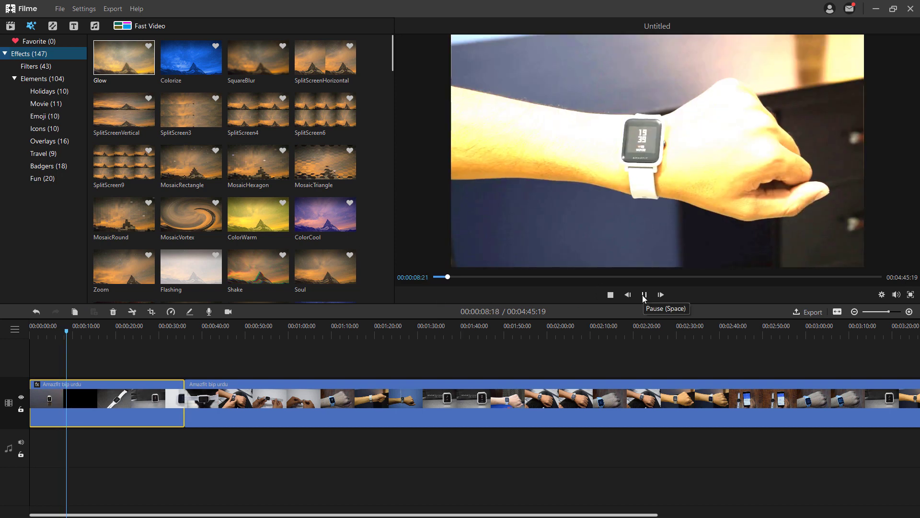
click(644, 295)
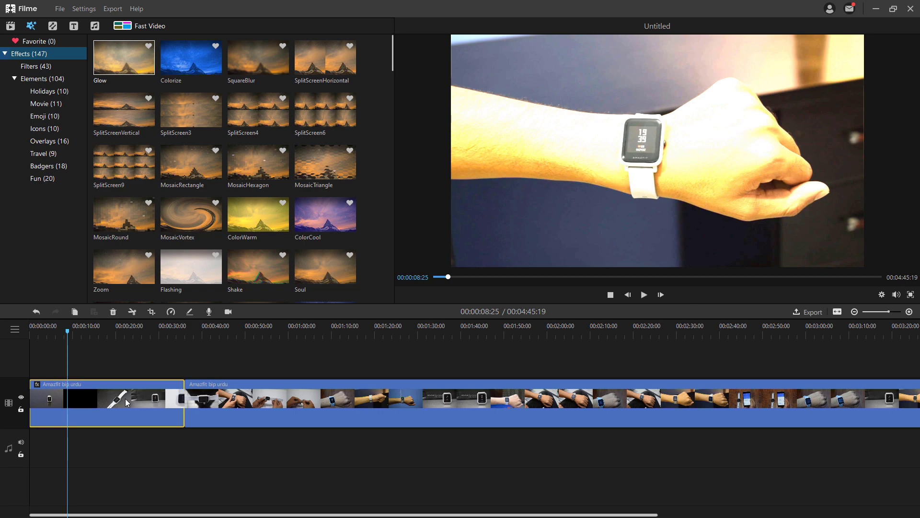
Set the first clip's brightness to -34 and its contrast to 9
double_click(80, 401)
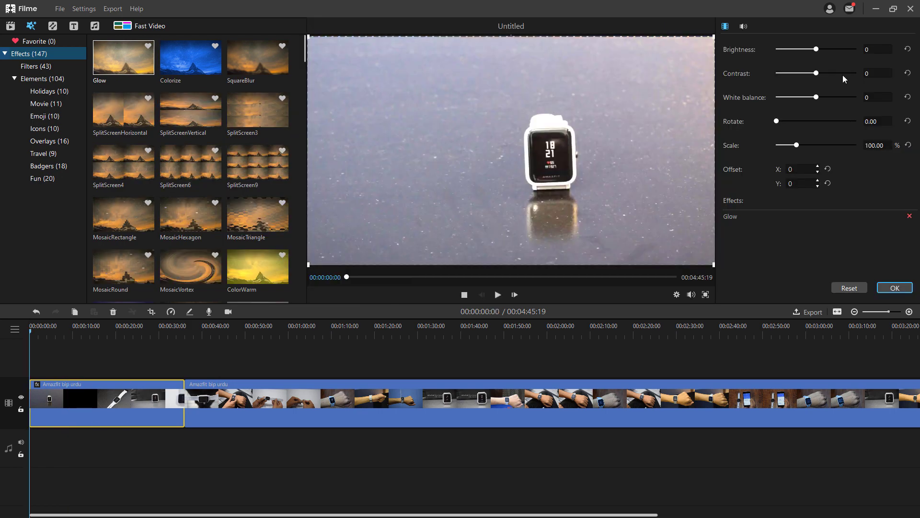
click(800, 74)
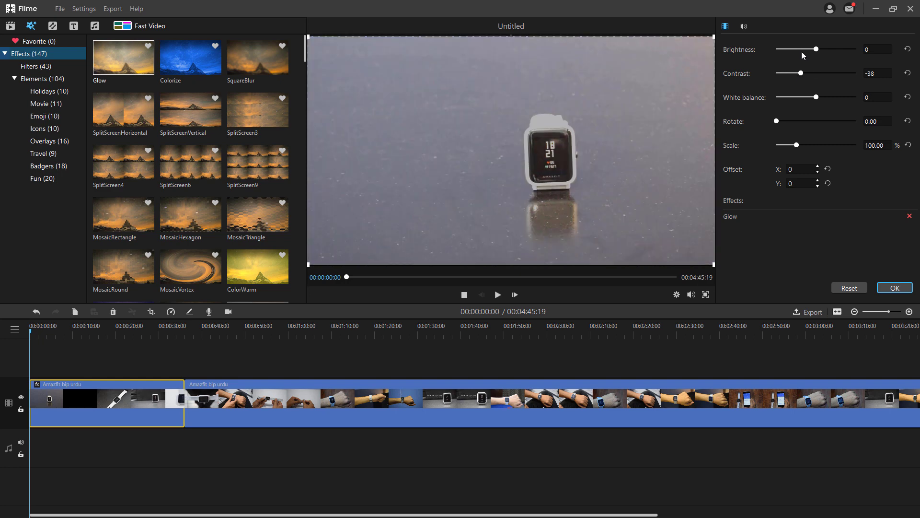
click(803, 49)
click(808, 73)
drag(812, 75, 821, 74)
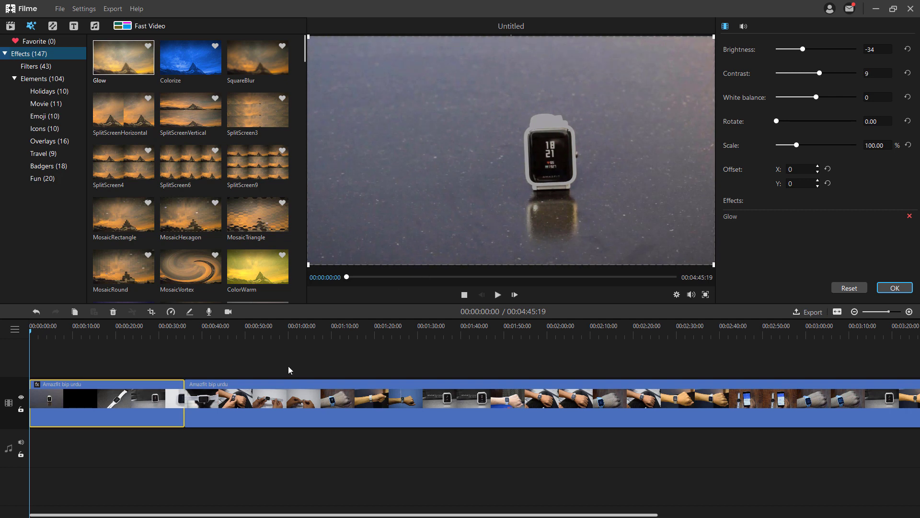
click(207, 367)
Add the Burn transition at the cut between the two Amazfit clips and preview it
click(217, 327)
click(295, 329)
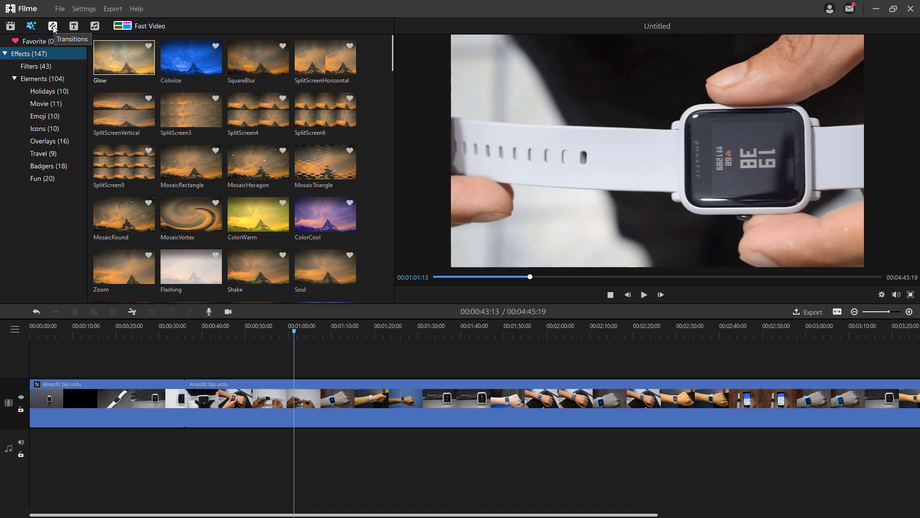
click(53, 27)
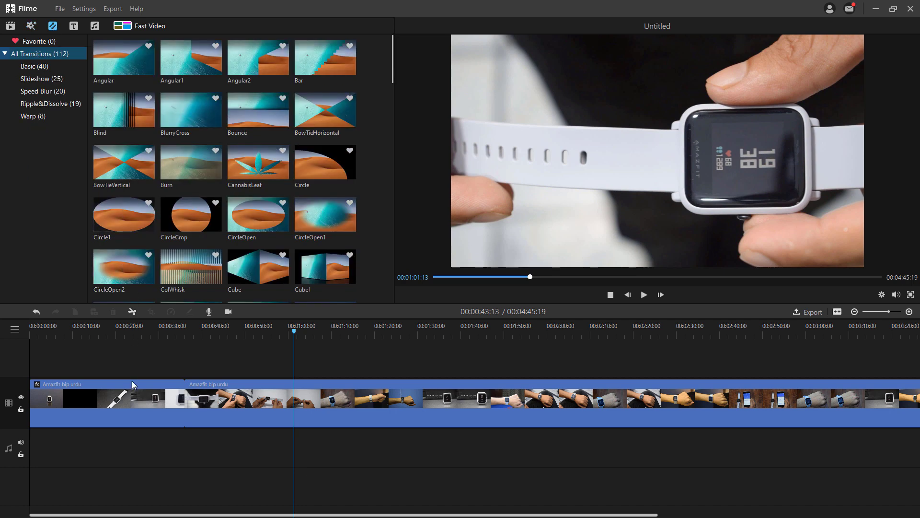
drag(295, 334, 176, 331)
click(189, 389)
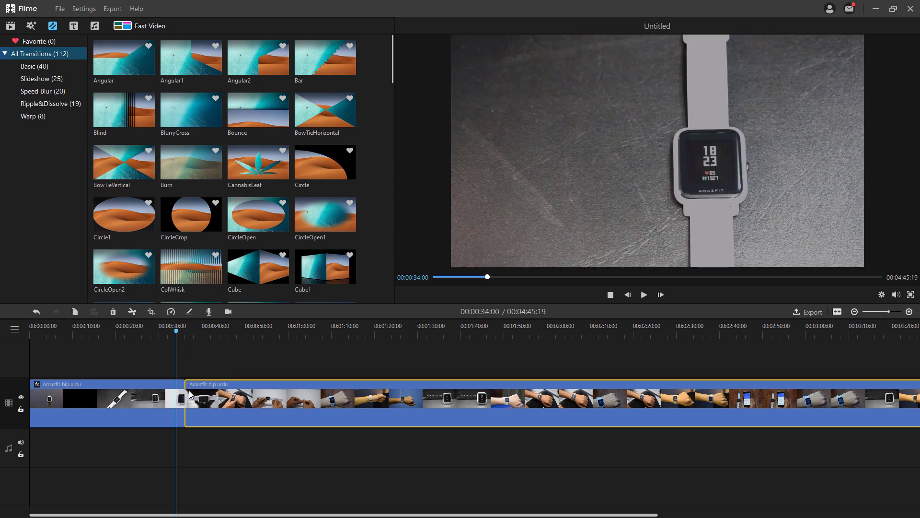
click(173, 404)
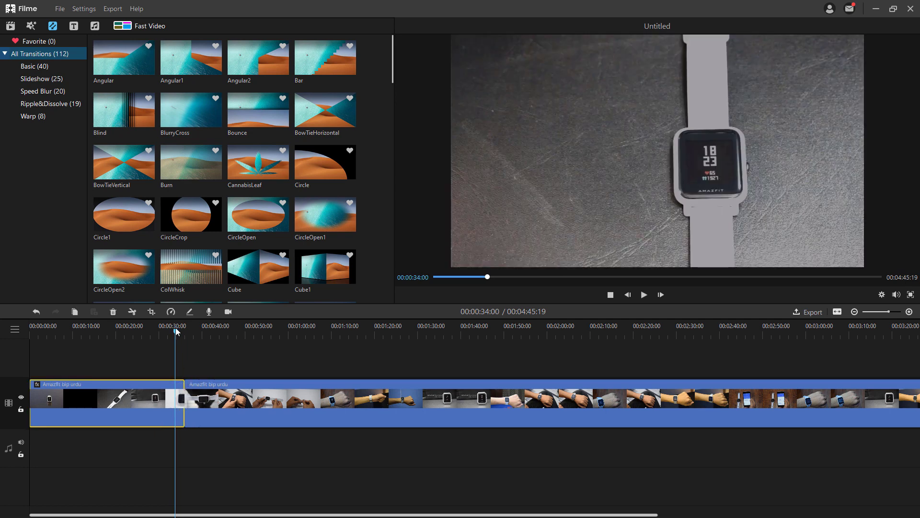
mouse_move(121, 60)
mouse_down()
mouse_move(220, 360)
mouse_move(218, 401)
mouse_up()
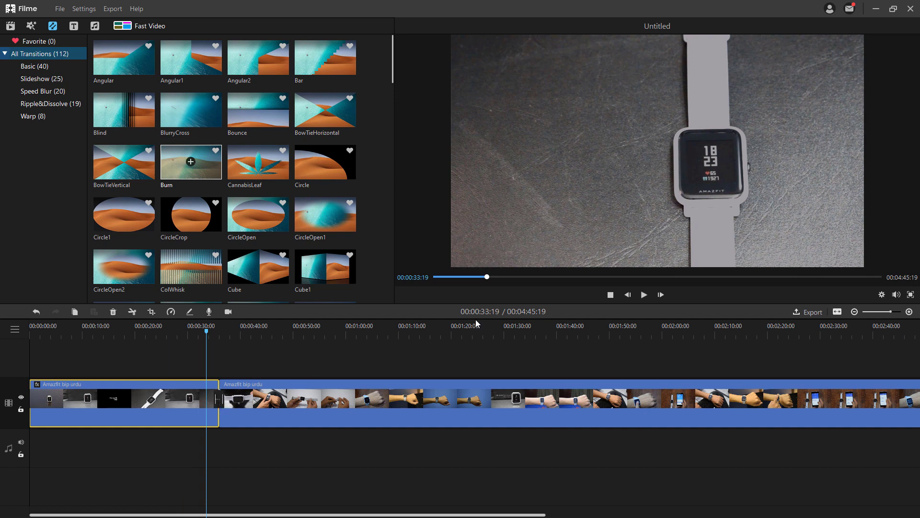
click(644, 295)
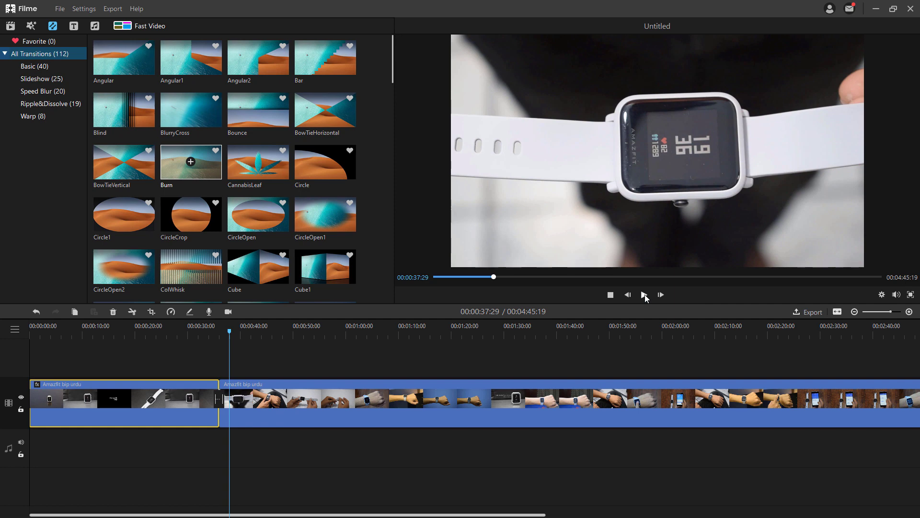
Browse the text template categories and add the Title 3 template above the video at 00:00:52:05
click(73, 27)
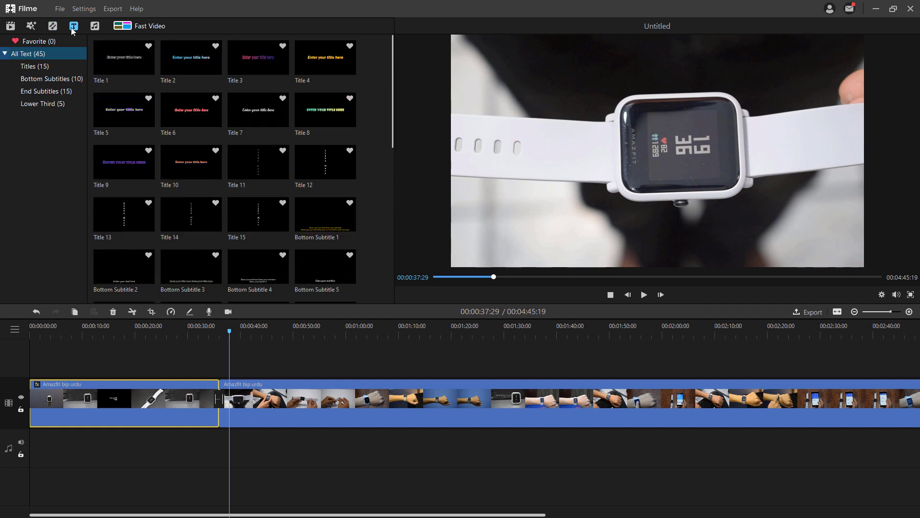
click(67, 66)
click(70, 79)
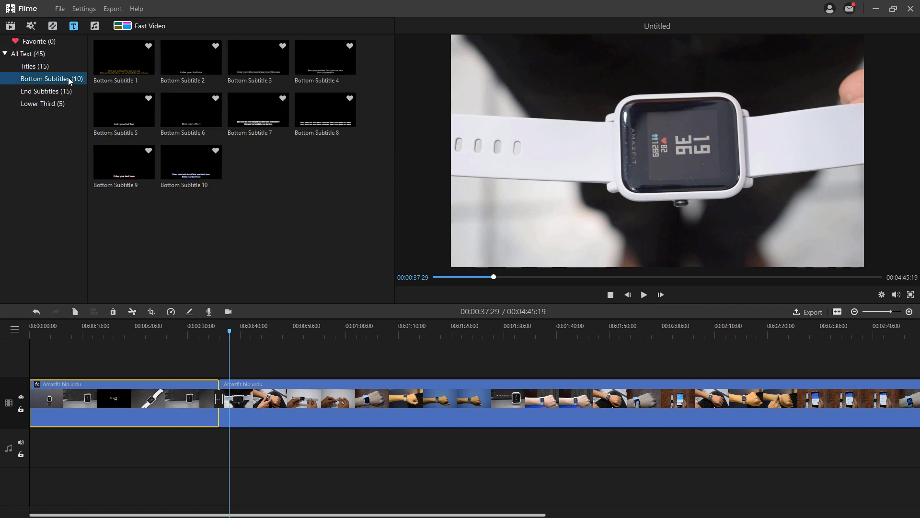
click(64, 91)
click(67, 101)
click(63, 63)
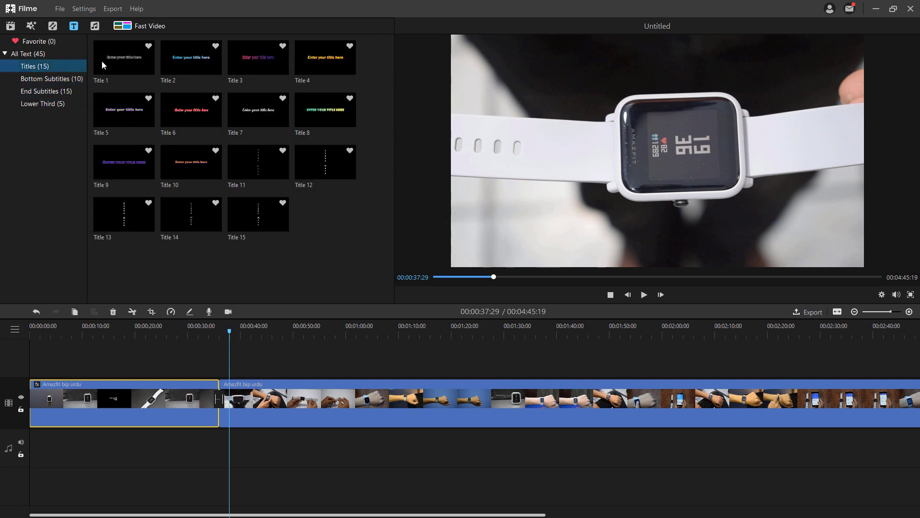
click(246, 362)
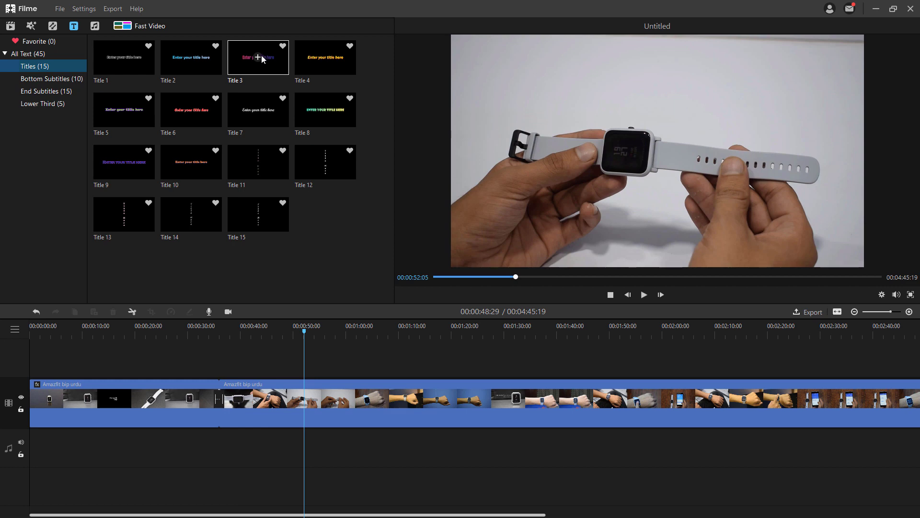
click(258, 58)
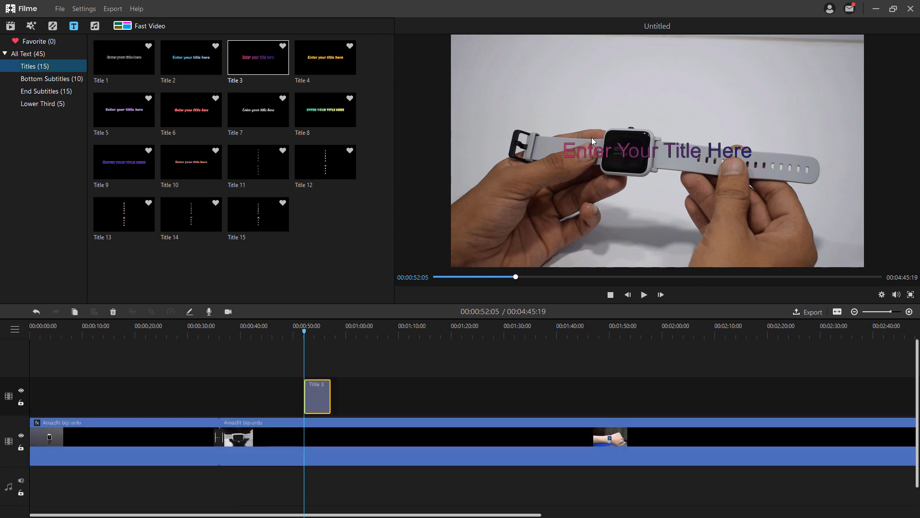
Move the title above the watch to about X 4, Y 342 and change its text to BEST SMARTWATCH
double_click(325, 413)
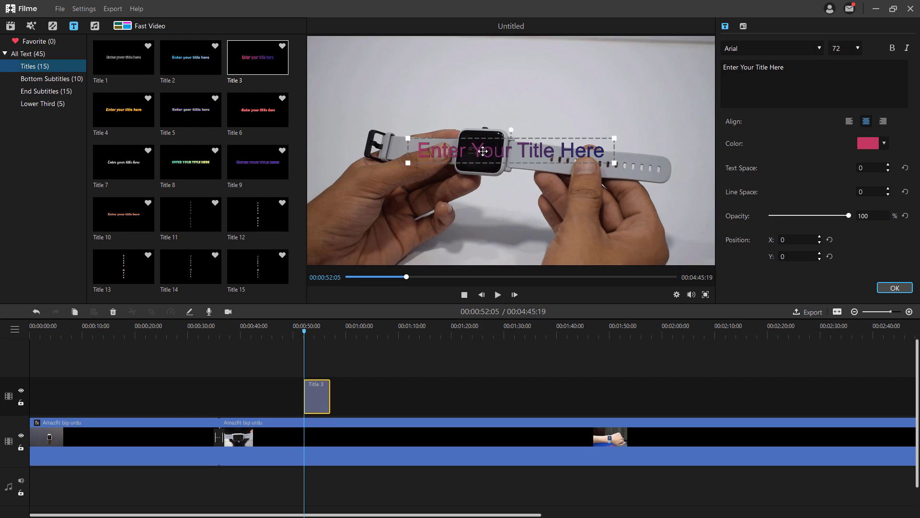
drag(484, 141, 483, 79)
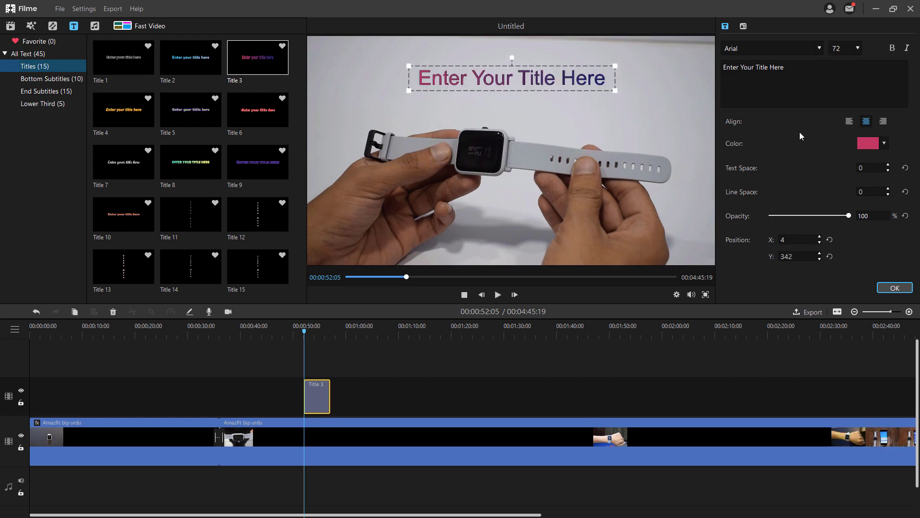
drag(799, 71, 722, 68)
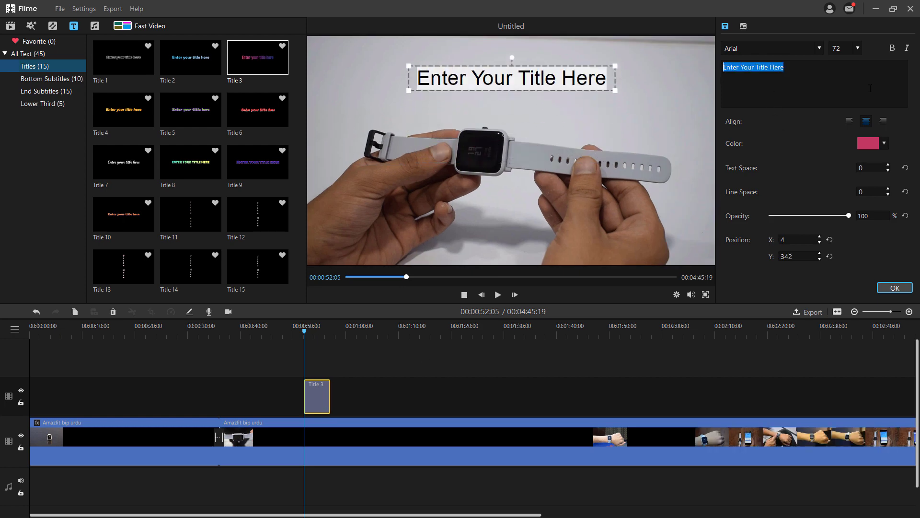
text(BE)
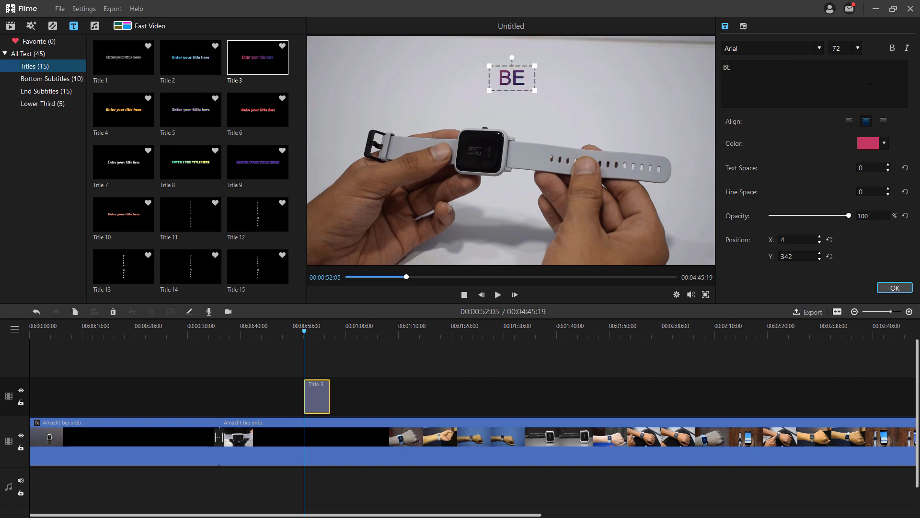
text(ST SMARTWATCH)
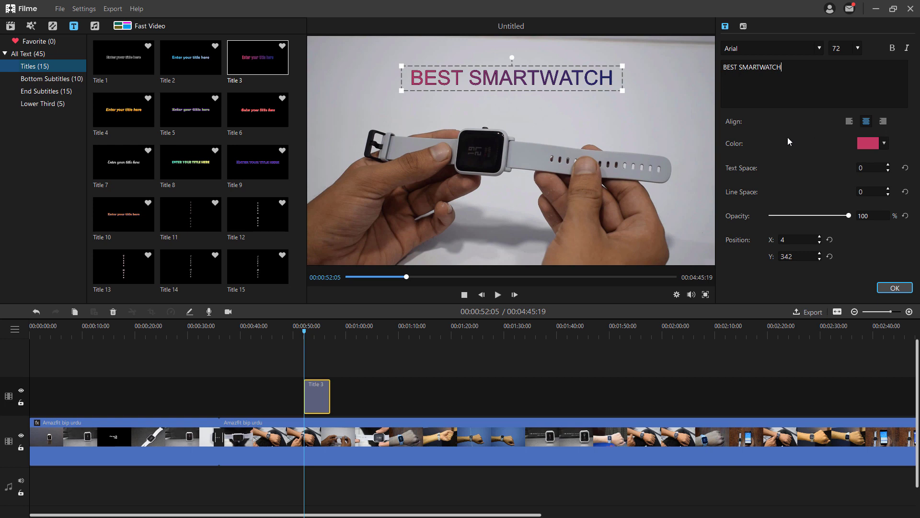
Change the title's colour to dark red and close its settings
click(883, 144)
click(836, 154)
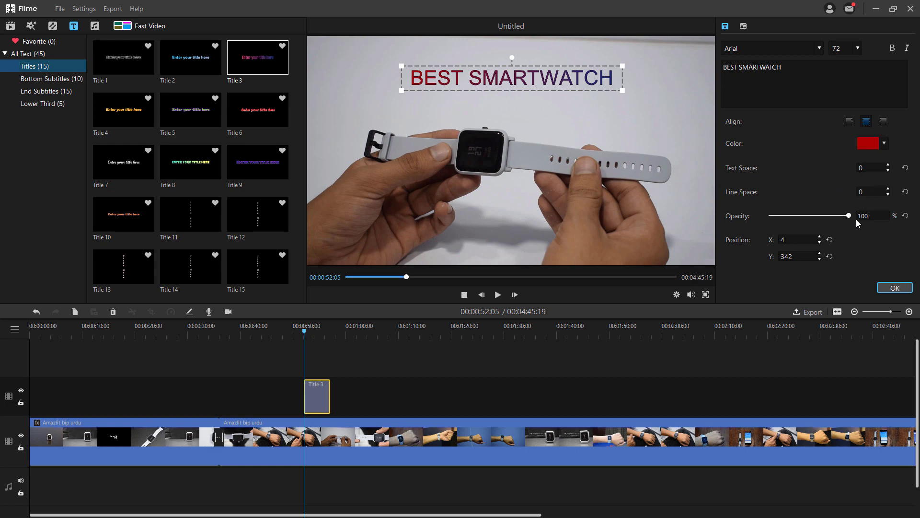
click(474, 405)
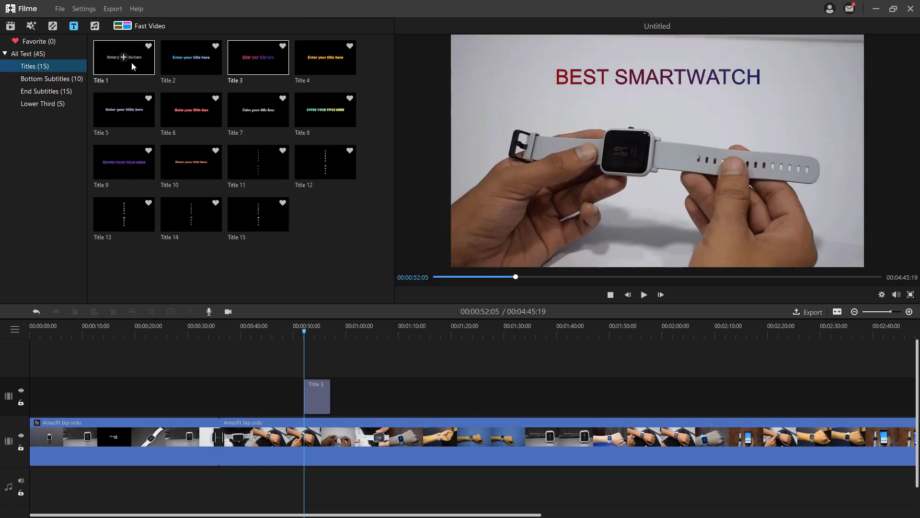
Add the Inspiration music at the start of the timeline and set its volume to 17
click(94, 27)
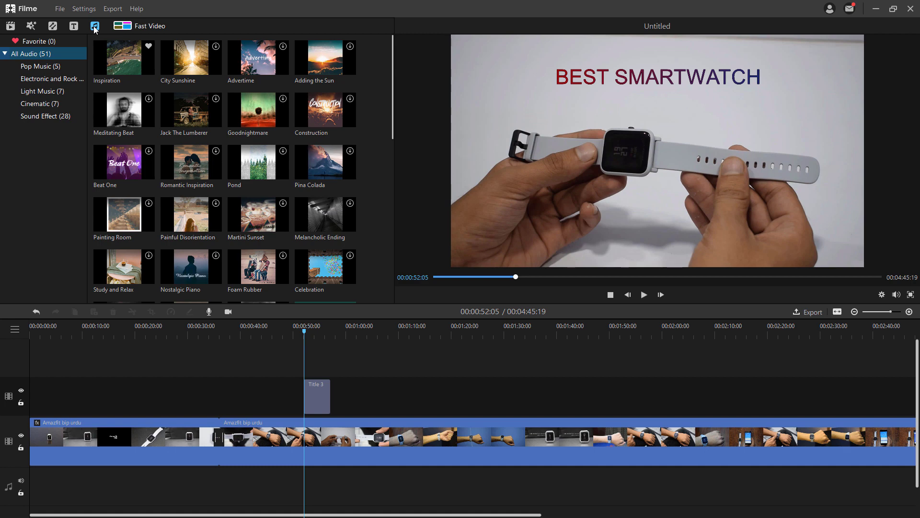
mouse_move(125, 67)
drag(283, 334, 0, 341)
click(125, 58)
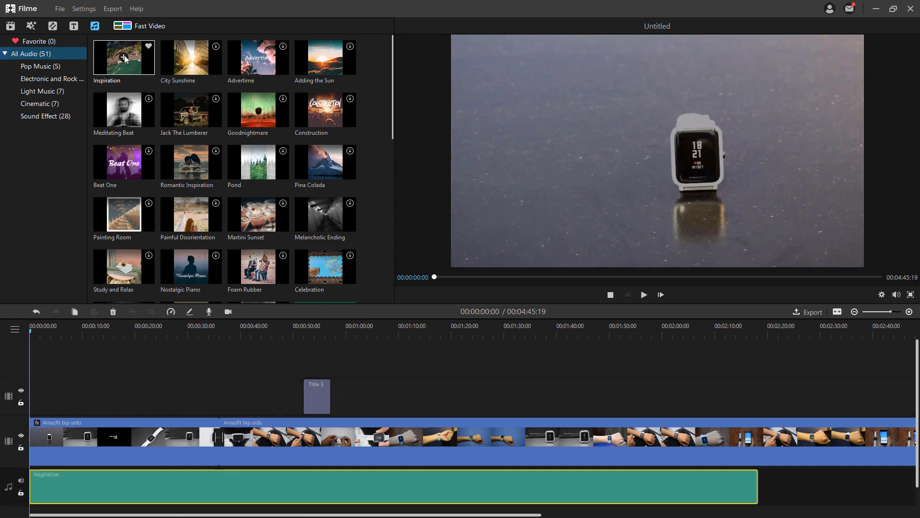
double_click(172, 491)
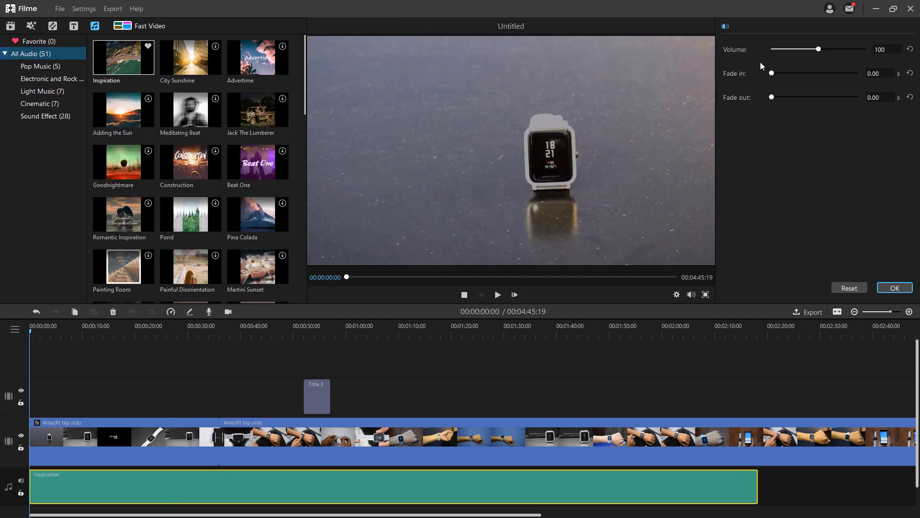
click(779, 49)
Add a second copy of the Inspiration music and place it directly against the end of the first one
click(855, 311)
click(855, 312)
click(855, 312)
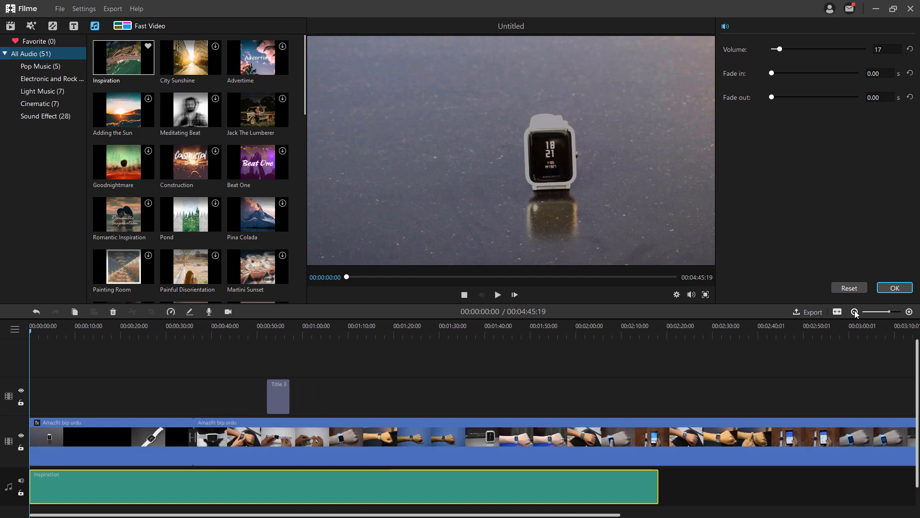
click(855, 312)
click(856, 313)
click(602, 337)
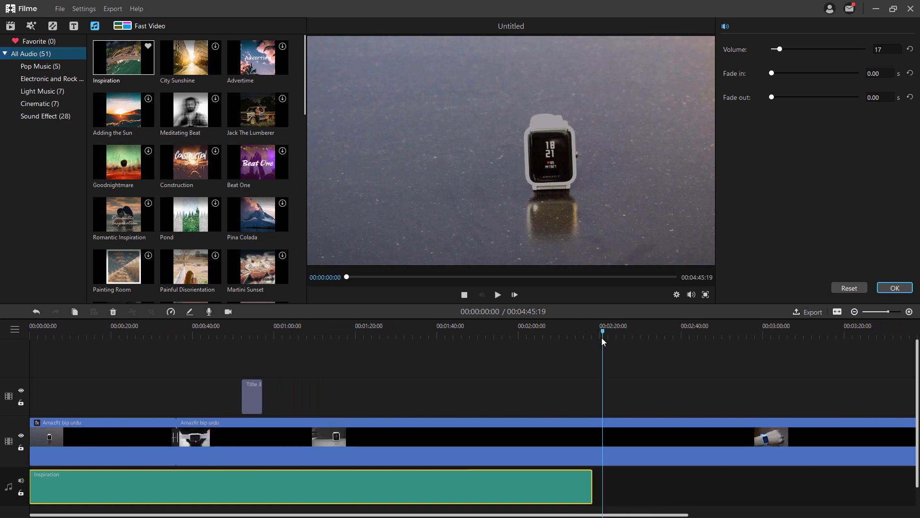
click(123, 58)
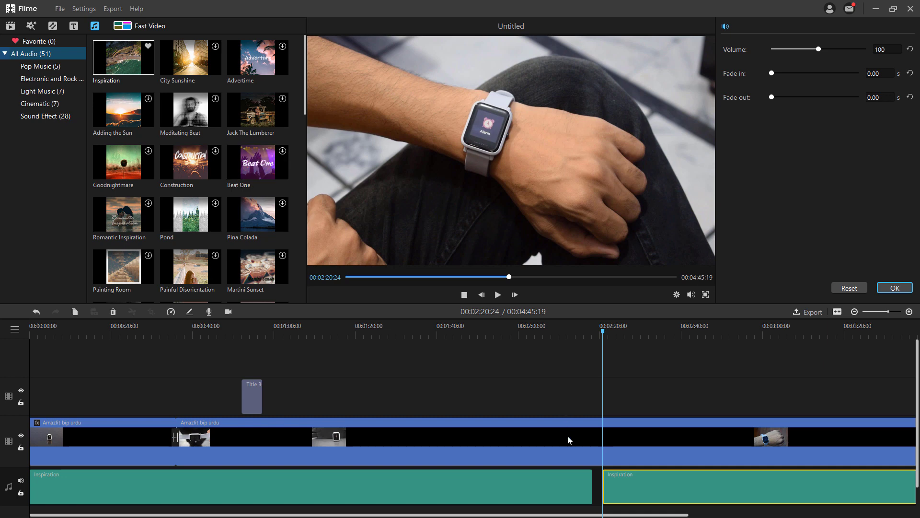
drag(641, 494, 628, 494)
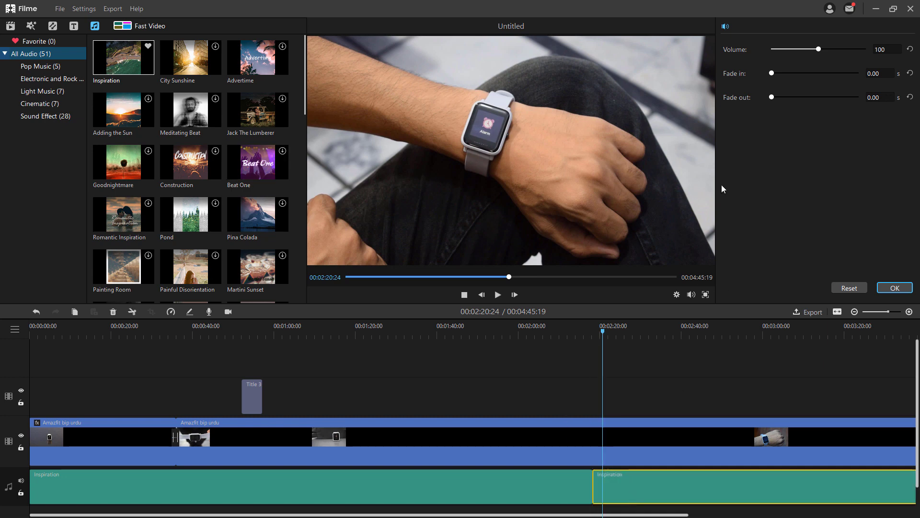
Set the second Inspiration clip's volume to 13
drag(818, 49, 778, 48)
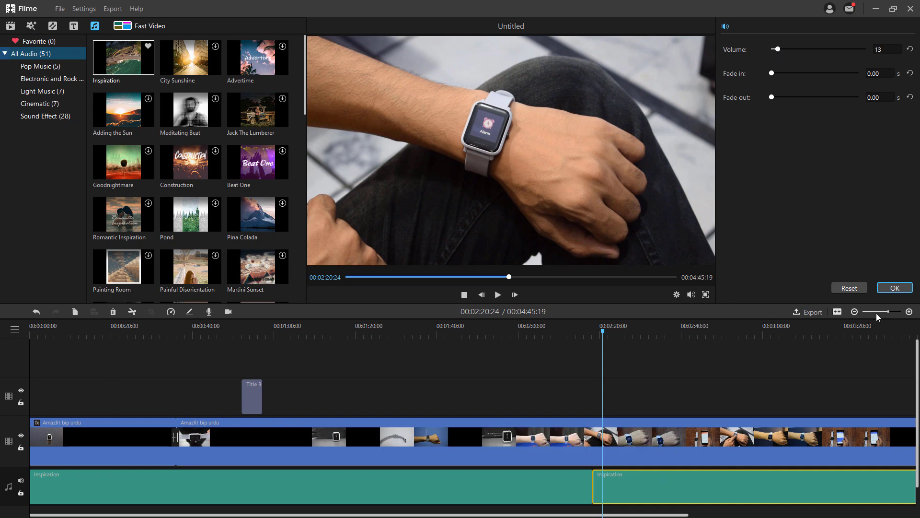
click(854, 311)
click(854, 311)
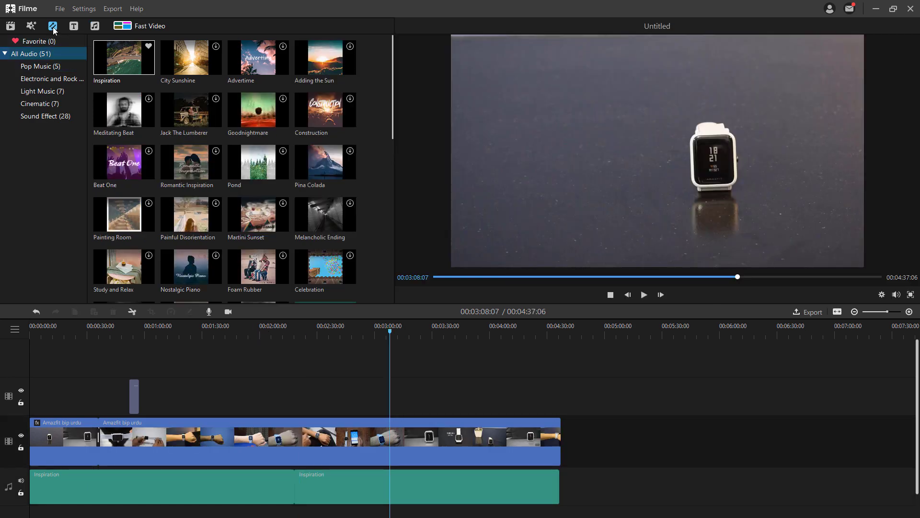
Browse the element categories and add the In Love emoji above the video at 00:03:08:07
click(53, 26)
click(31, 26)
click(55, 91)
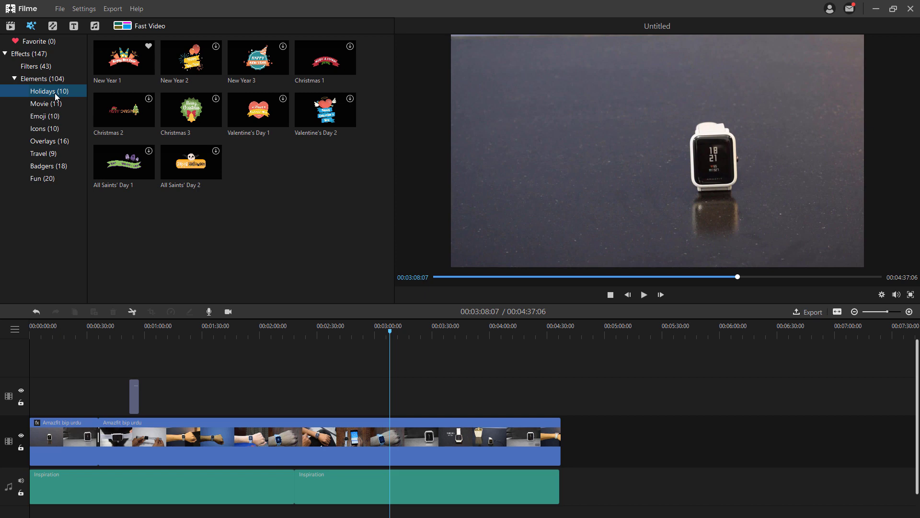
click(56, 104)
click(58, 117)
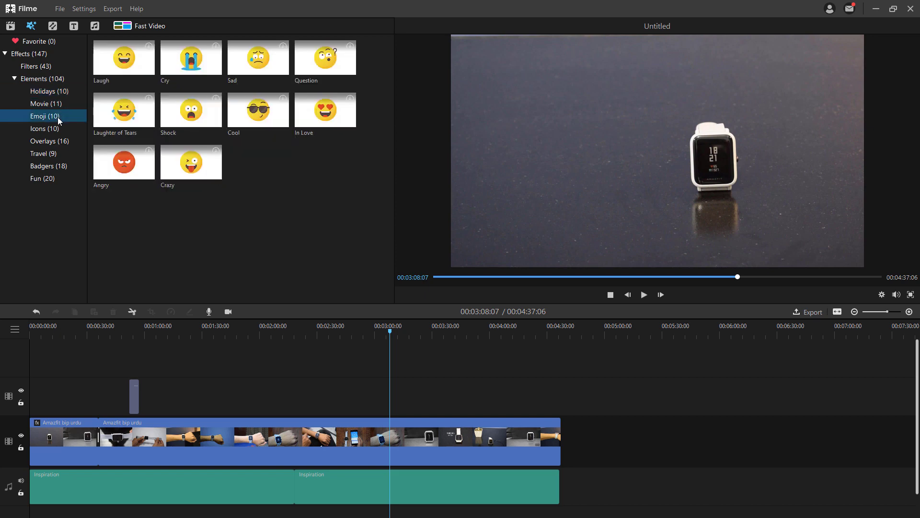
click(58, 130)
click(60, 142)
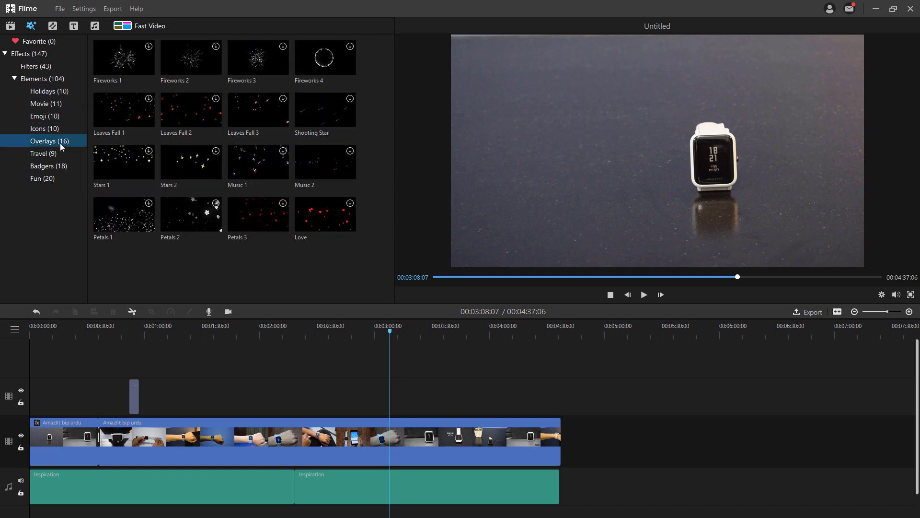
click(57, 116)
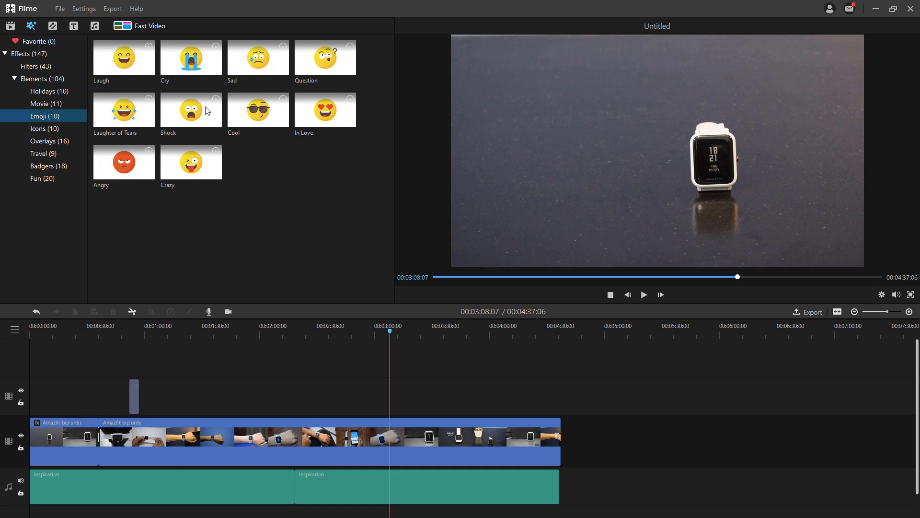
click(324, 112)
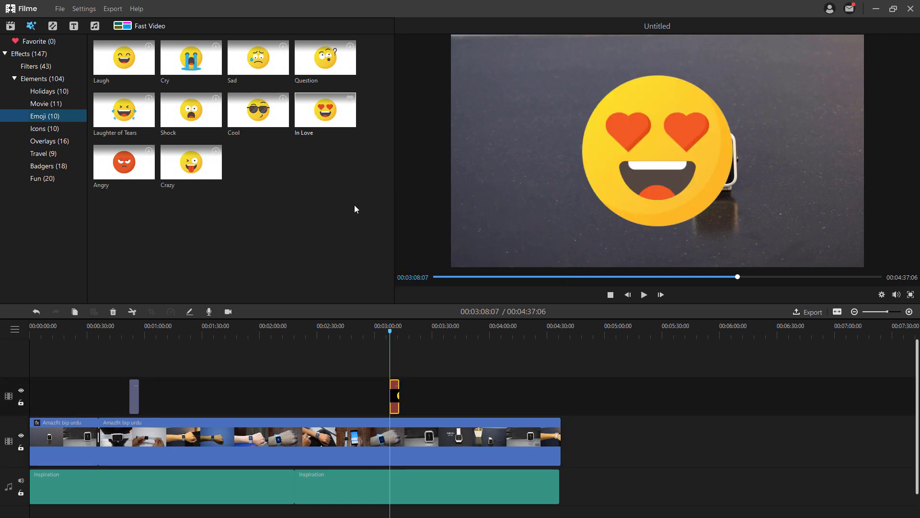
Scale the In Love emoji to 26% and place it beside the watch at offset X -656, Y 122
double_click(400, 386)
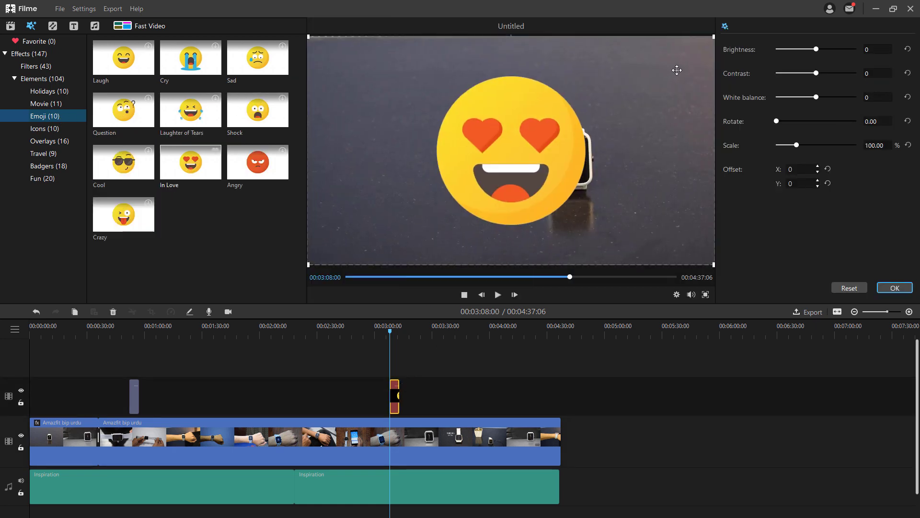
drag(713, 36, 565, 121)
drag(514, 147, 375, 121)
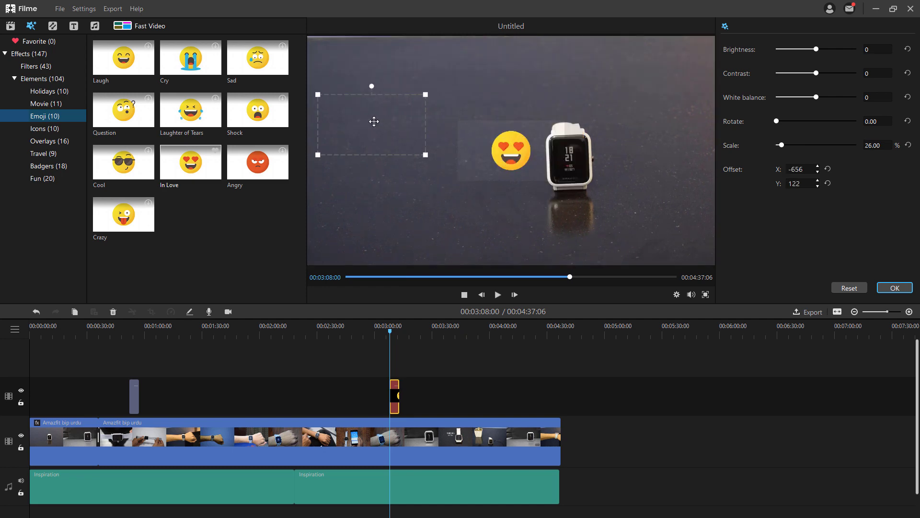
click(437, 361)
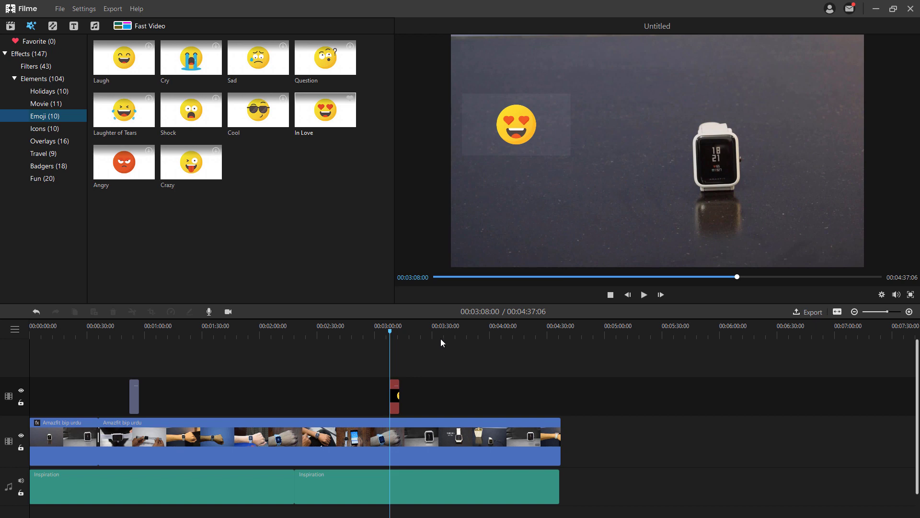
click(427, 330)
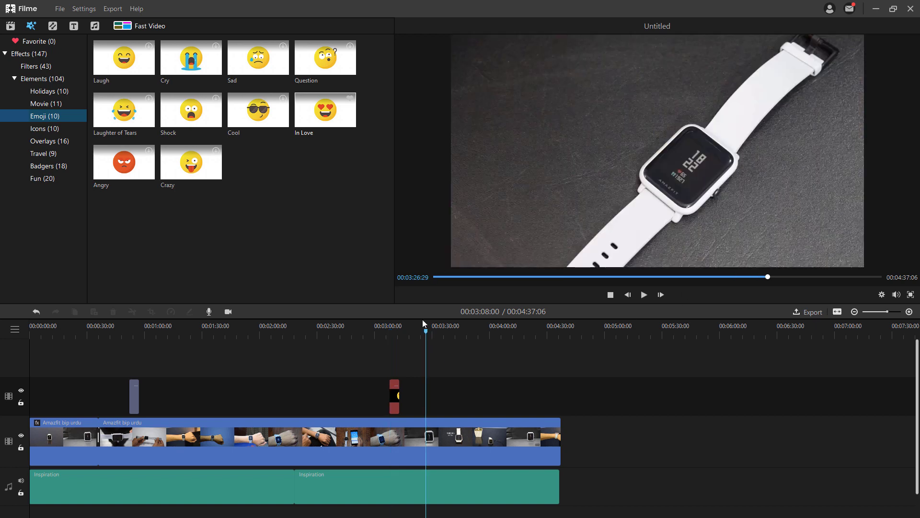
Open the export options and examine the MP4 resolution choices and the Device, YouTube and Vimeo destinations
click(813, 312)
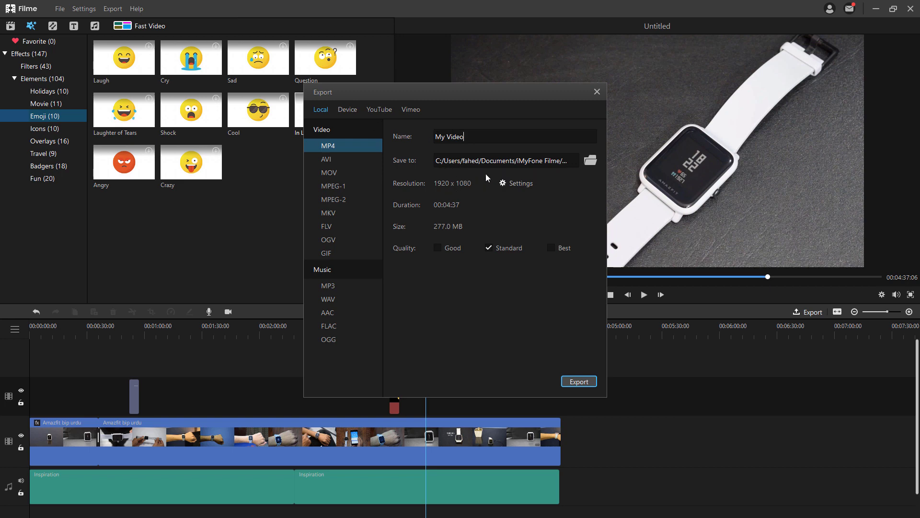
click(503, 184)
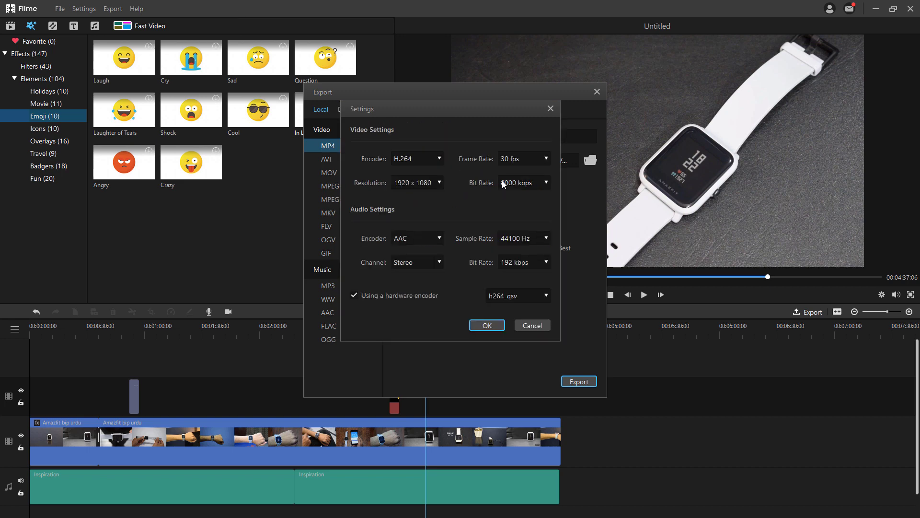
click(440, 181)
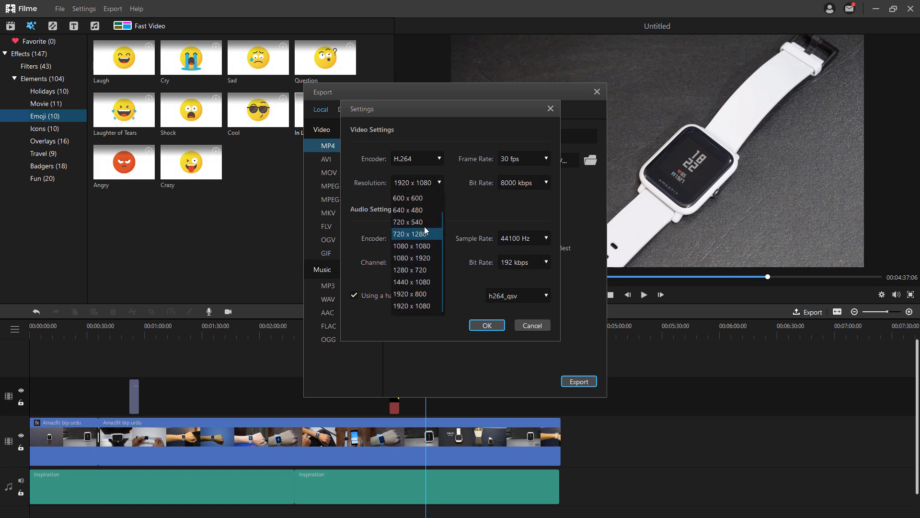
click(451, 193)
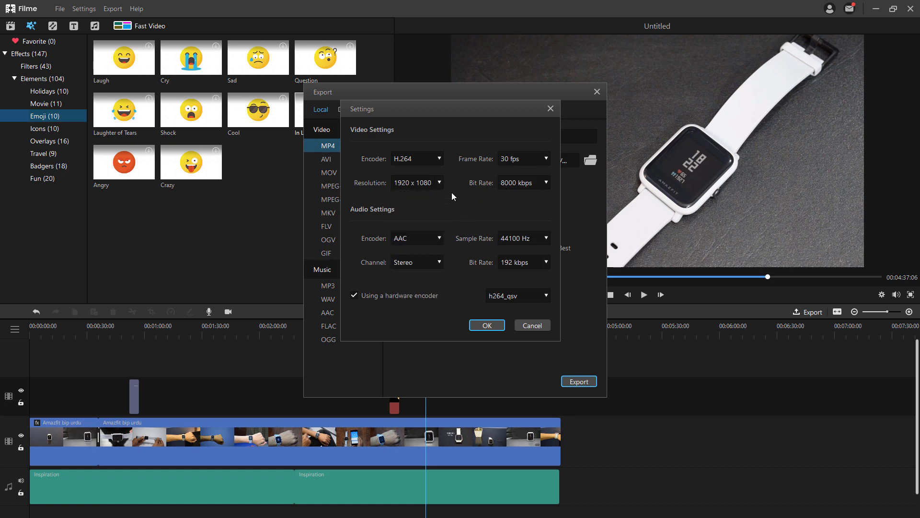
click(530, 325)
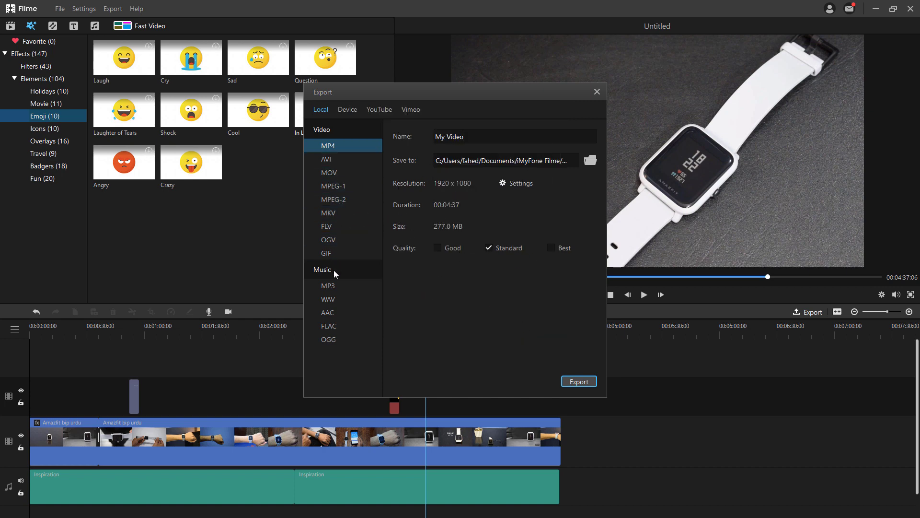
click(347, 111)
click(369, 110)
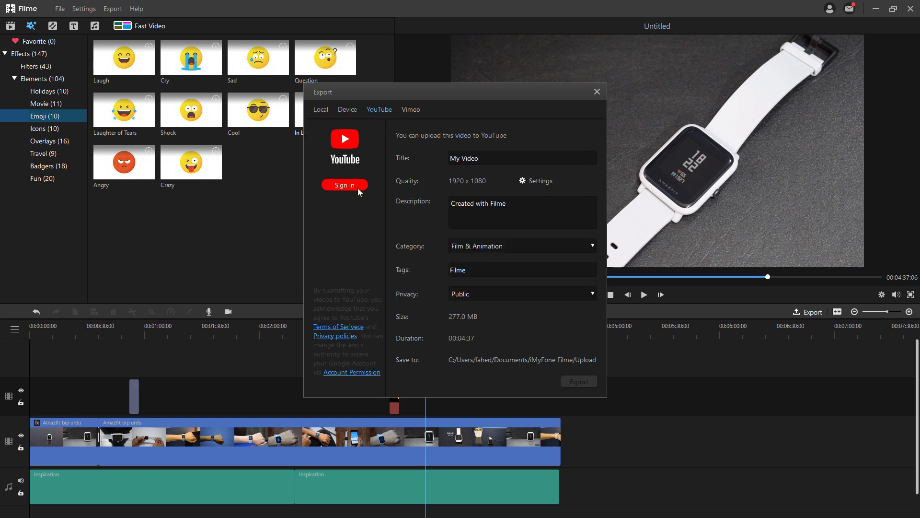
click(409, 110)
click(379, 109)
click(319, 111)
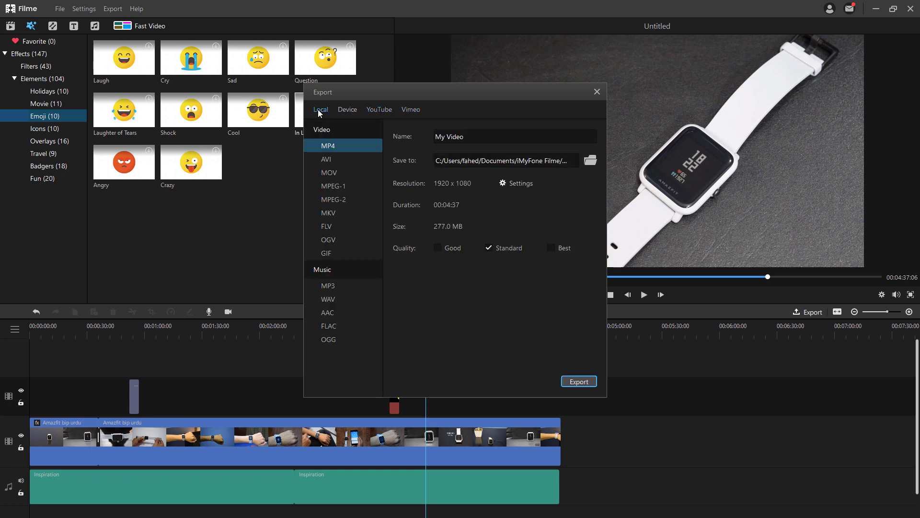
Export the video locally as My Video in MP4 at Standard quality, and play the exported file from its folder
click(588, 383)
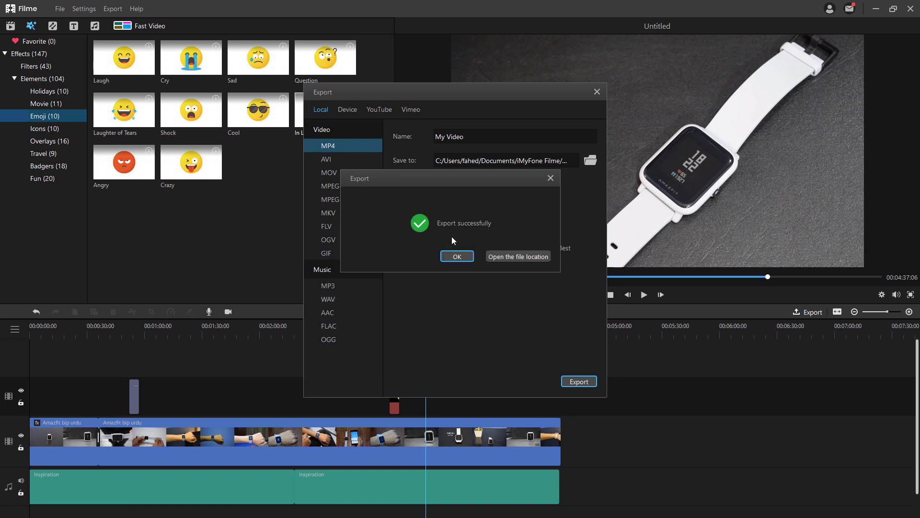
click(520, 255)
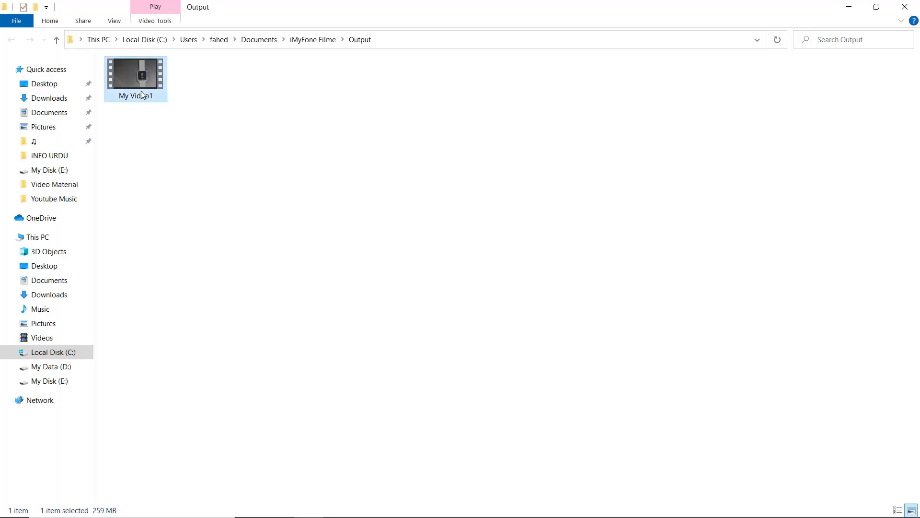
key(Return)
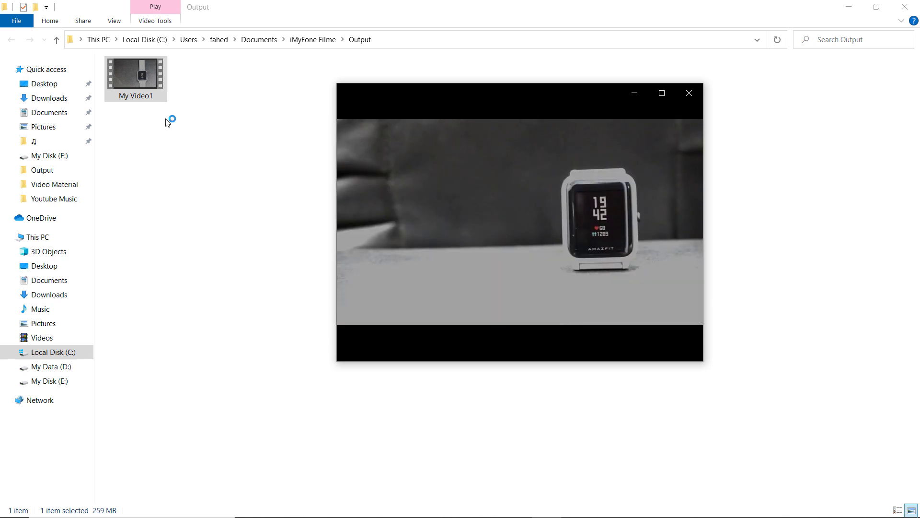
mouse_move(407, 301)
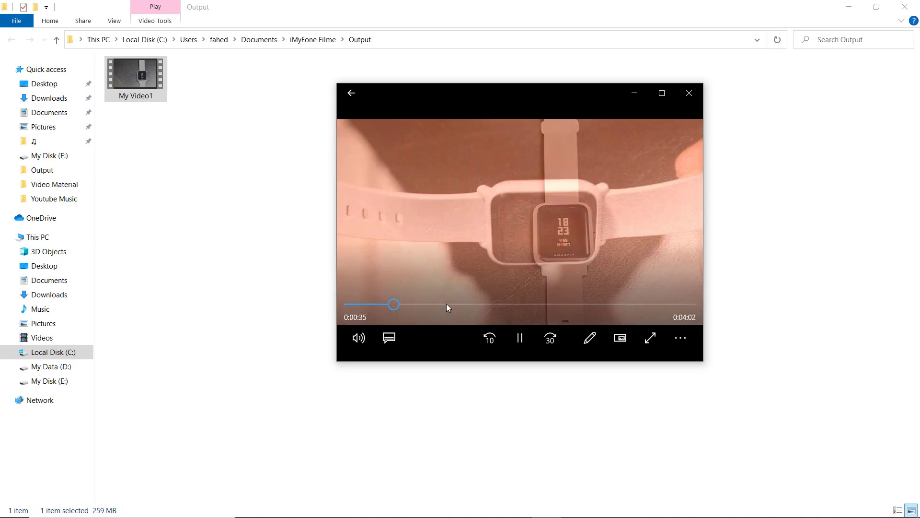
click(446, 304)
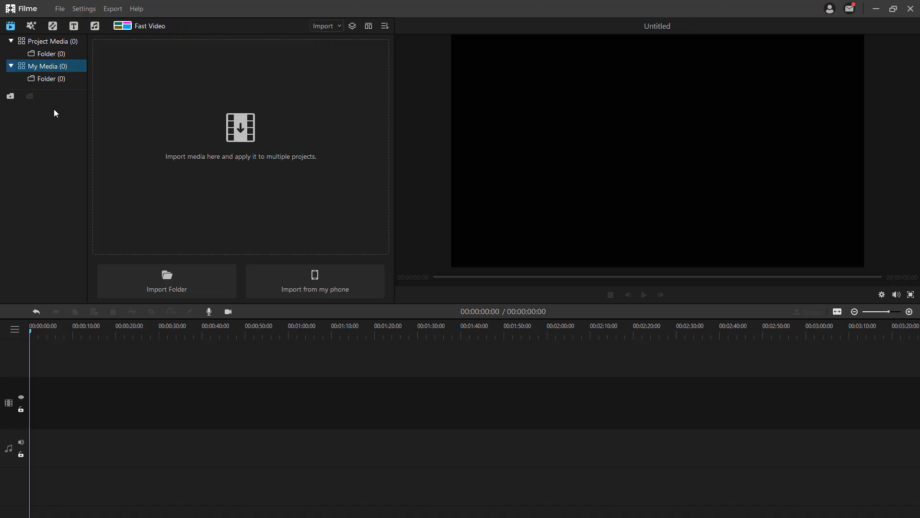
Open the Fast Video templates in an empty project and browse the template categories from Wedding through Others
click(150, 27)
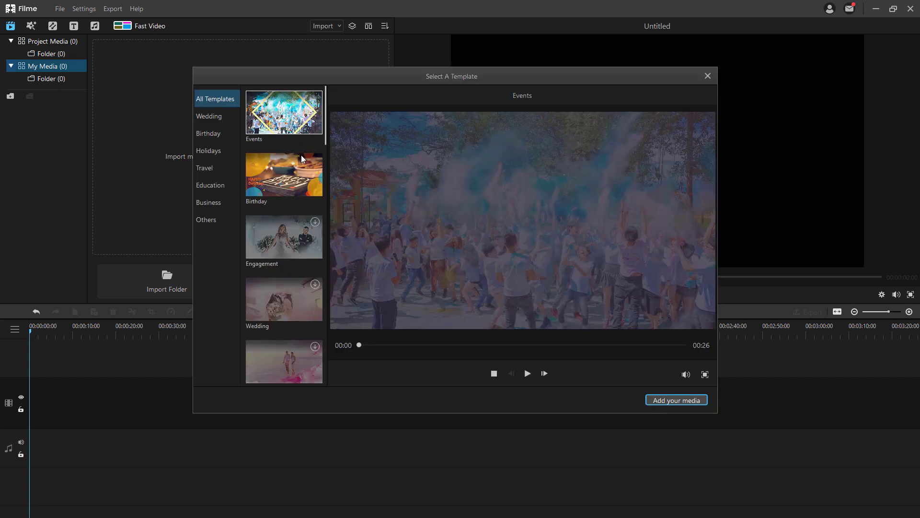
scroll(302, 184, down, 5)
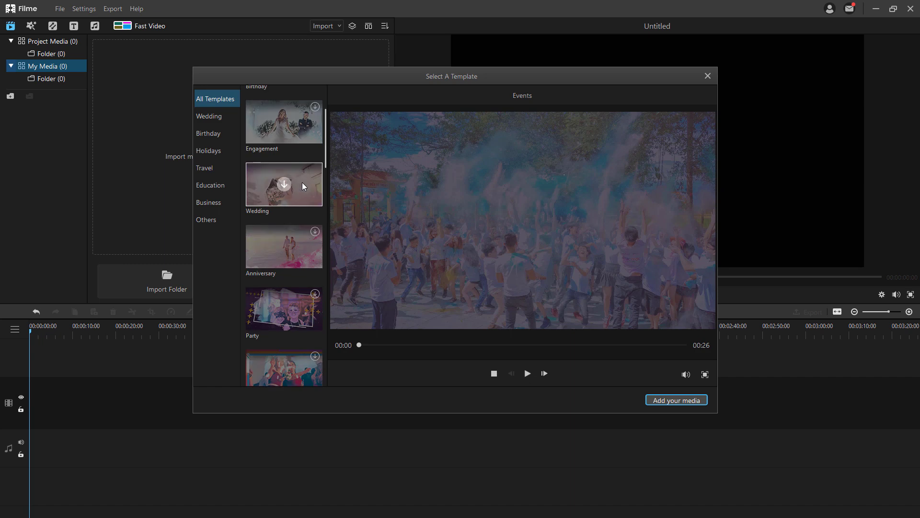
scroll(303, 186, up, 5)
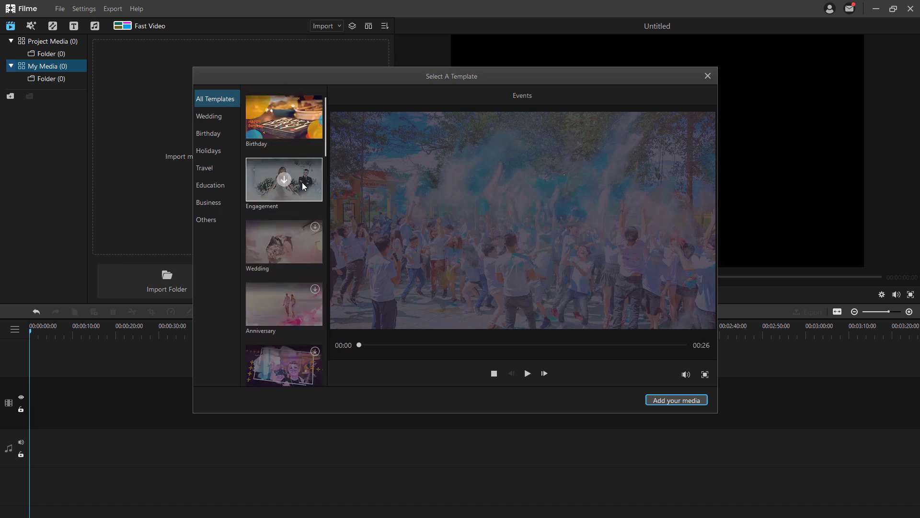
click(212, 117)
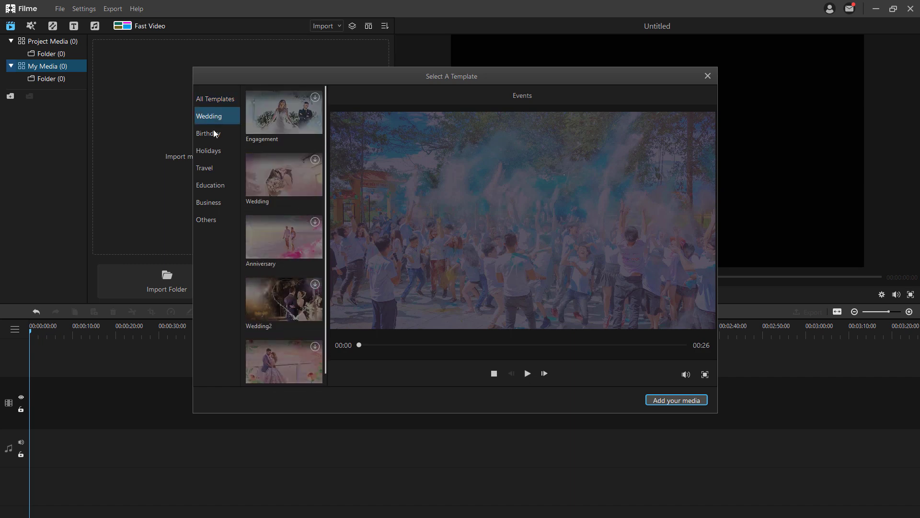
click(215, 133)
click(219, 149)
click(220, 165)
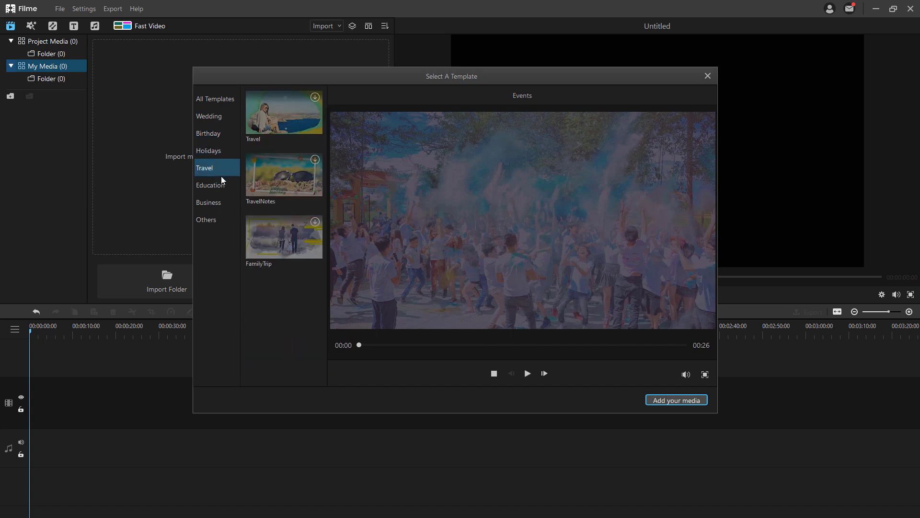
click(222, 184)
click(223, 203)
click(224, 218)
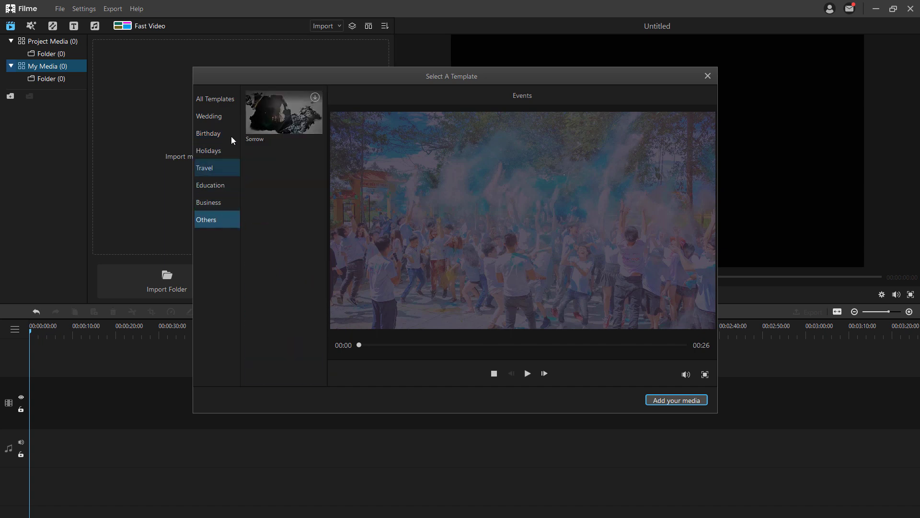
click(233, 104)
click(231, 111)
click(232, 103)
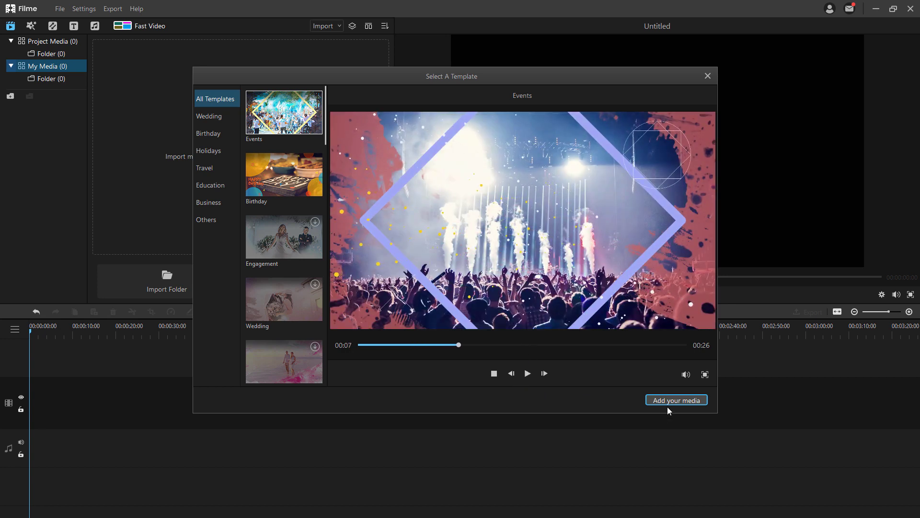
Import the seven photos into the Events template and move the noiseporn image to first place
click(678, 401)
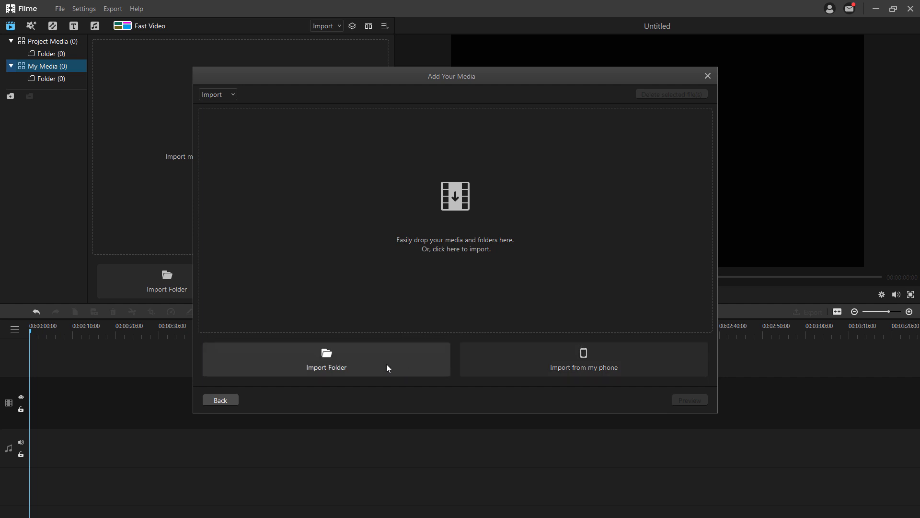
click(407, 258)
drag(606, 276, 335, 175)
click(546, 334)
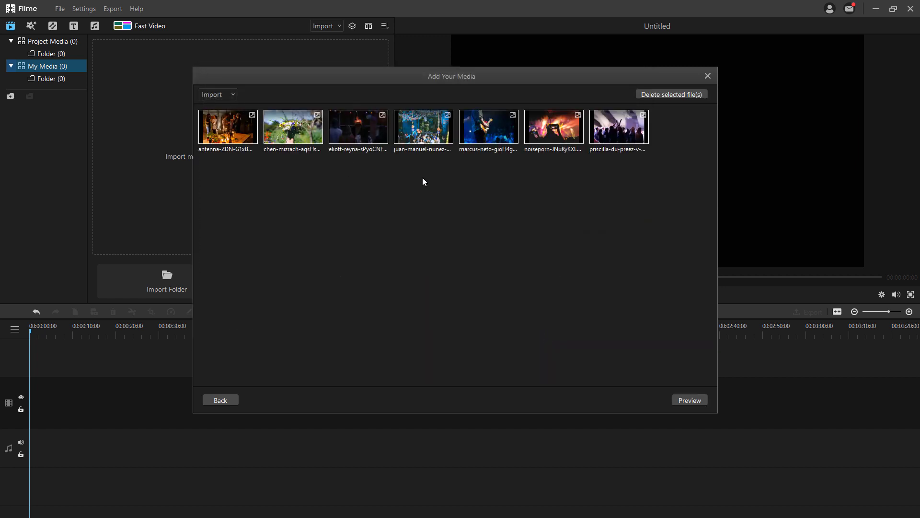
drag(544, 130, 196, 118)
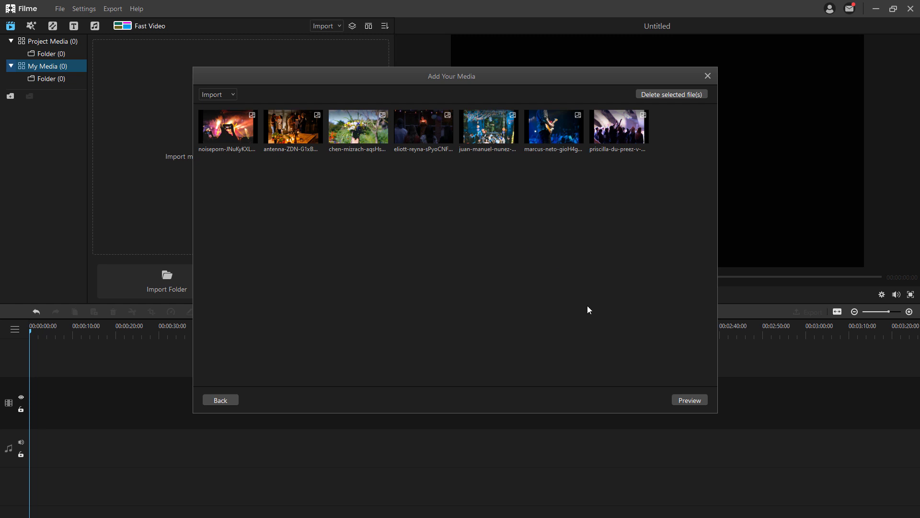
Preview the template video and shorten the image duration for a total length of 21 seconds
click(678, 401)
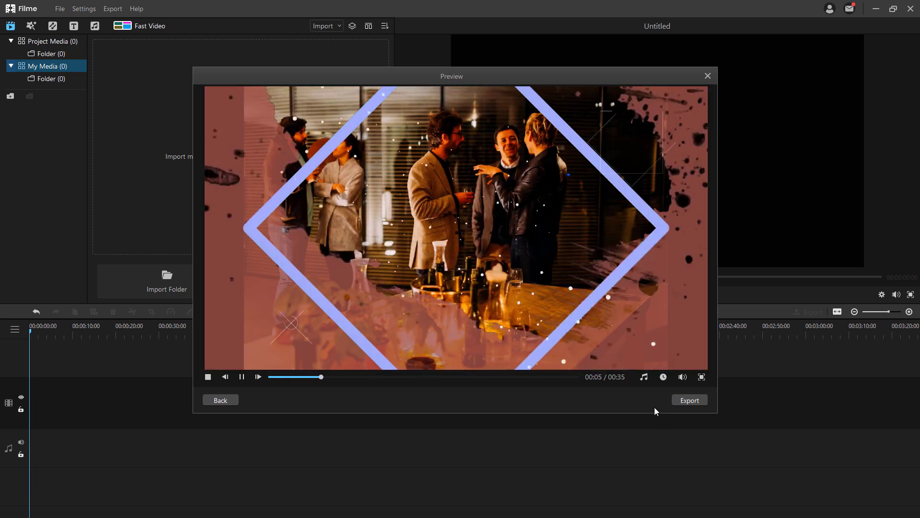
click(667, 378)
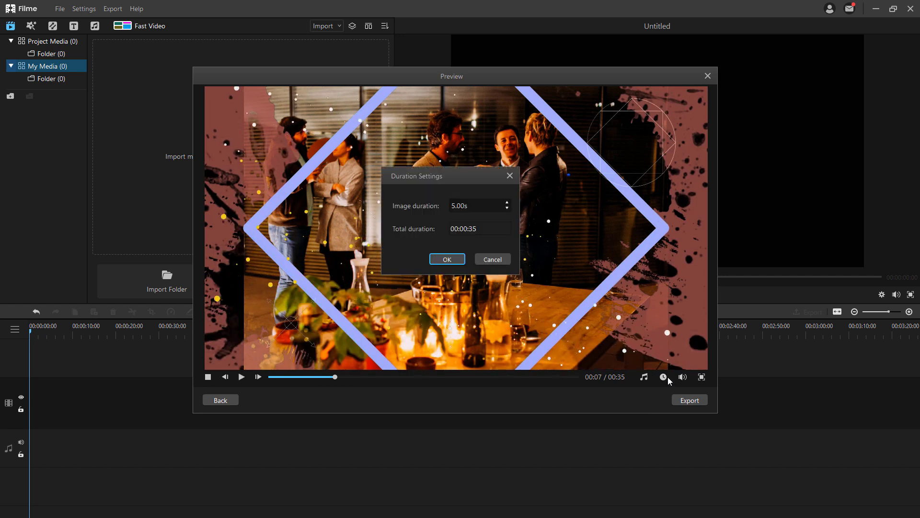
click(508, 209)
click(447, 260)
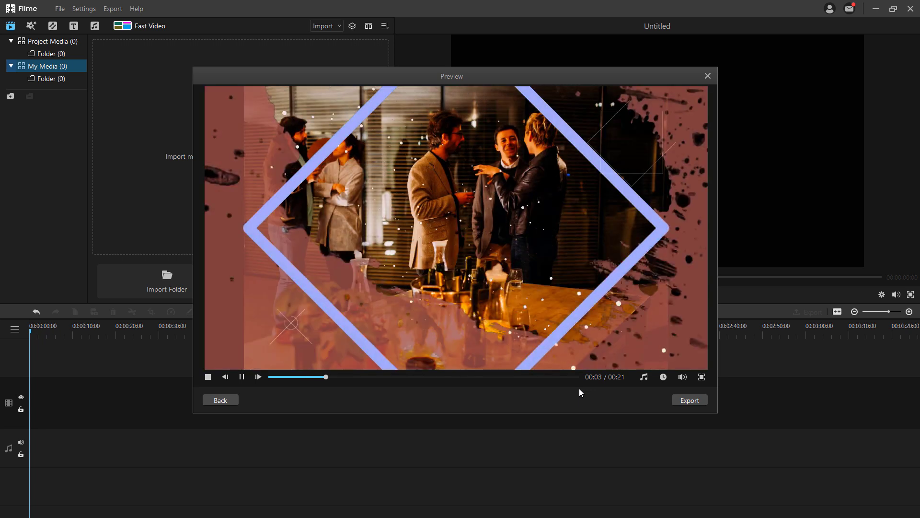
Export the template video locally as My Video in MP4 at Standard quality, and play the exported file from its folder
click(703, 401)
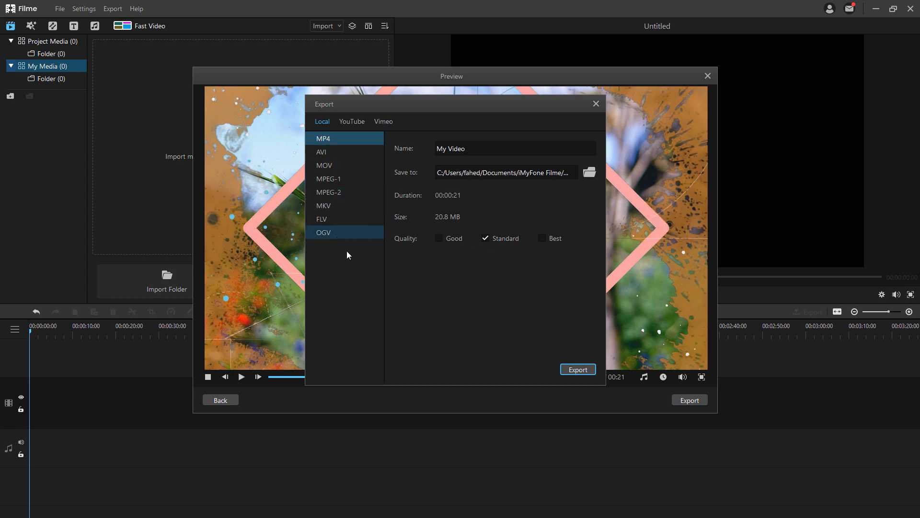
click(579, 370)
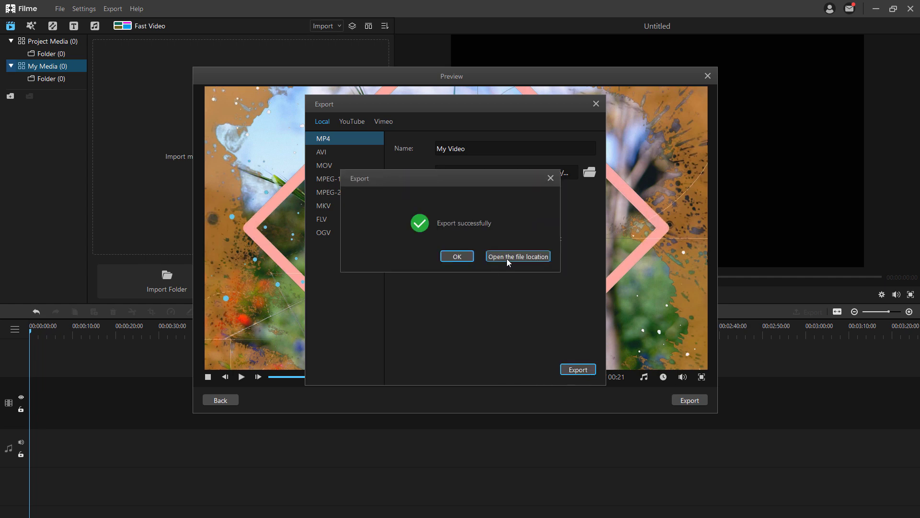
click(525, 255)
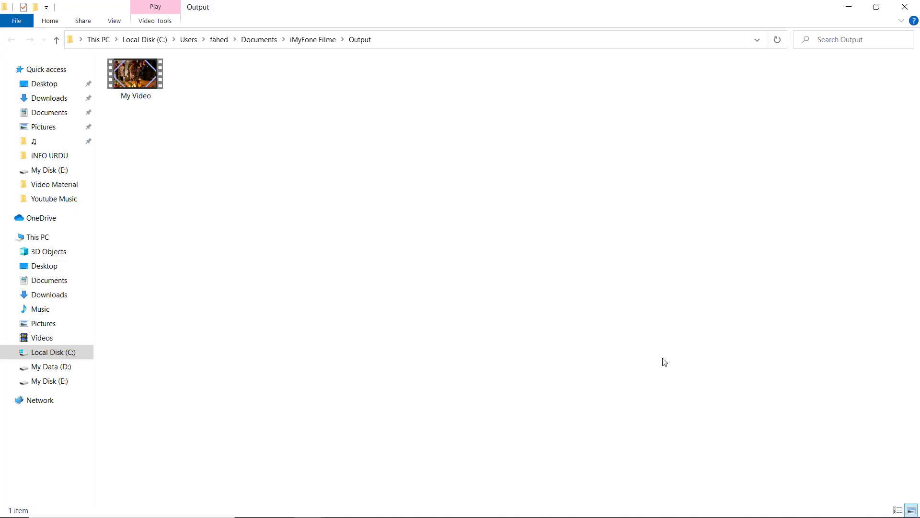
double_click(138, 79)
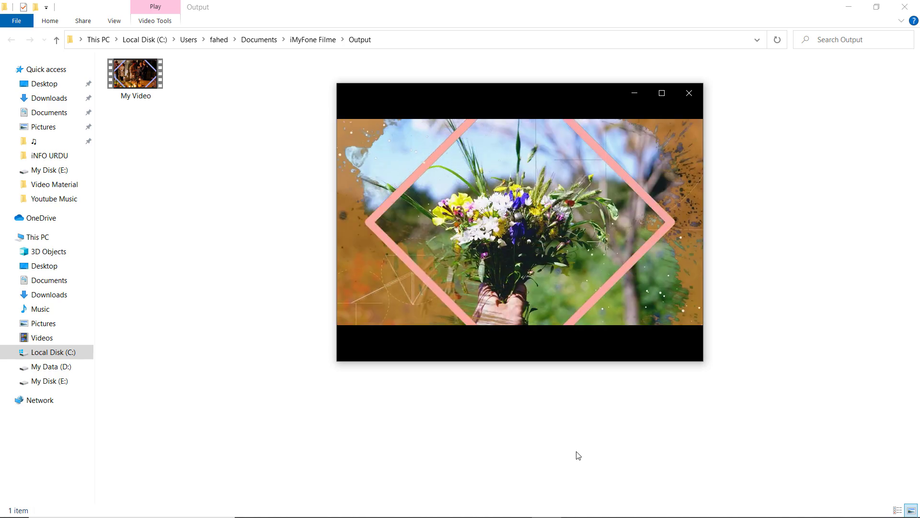
mouse_move(691, 187)
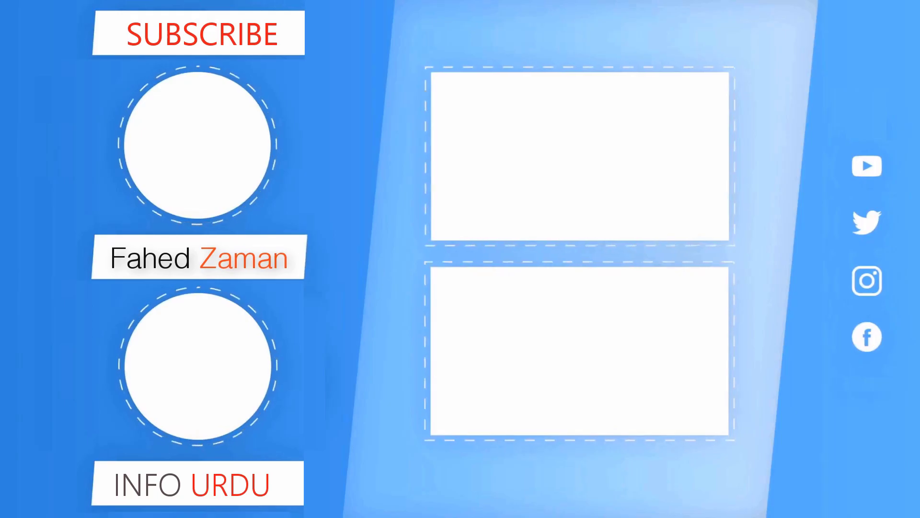